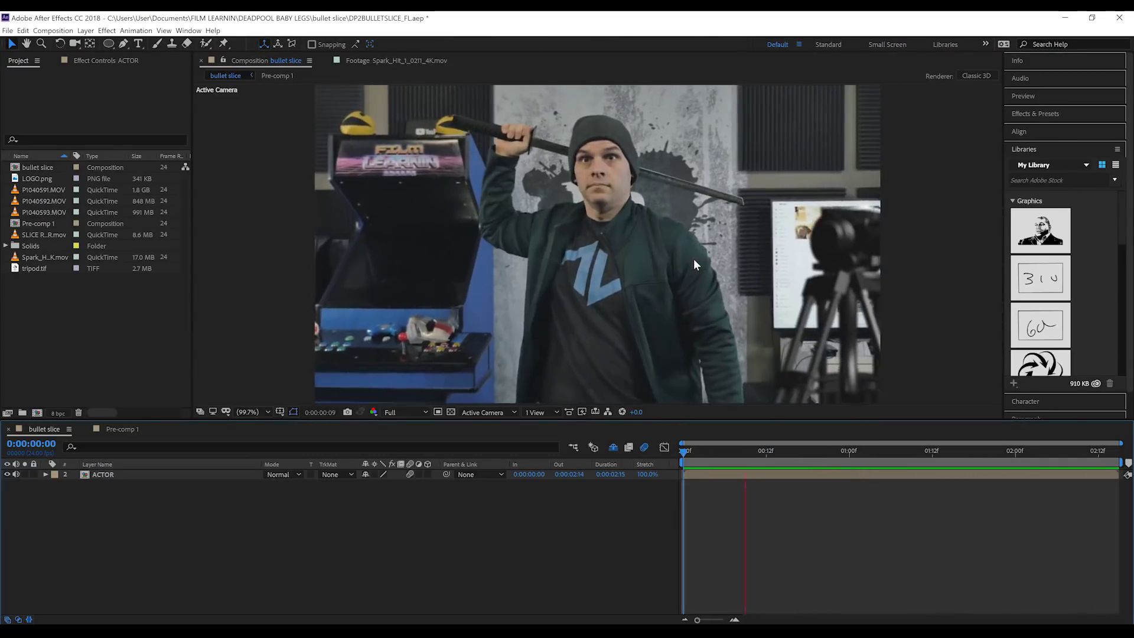
pyautogui.press('h')
pyautogui.press('space')
pyautogui.rightClick(106, 476)
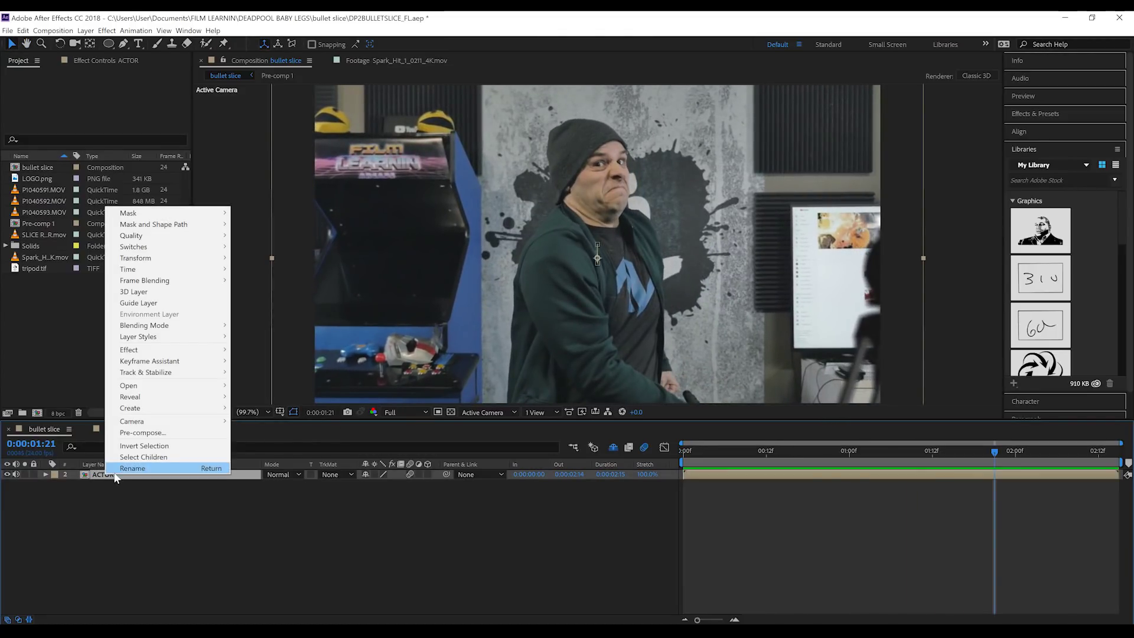
pyautogui.moveTo(147, 275)
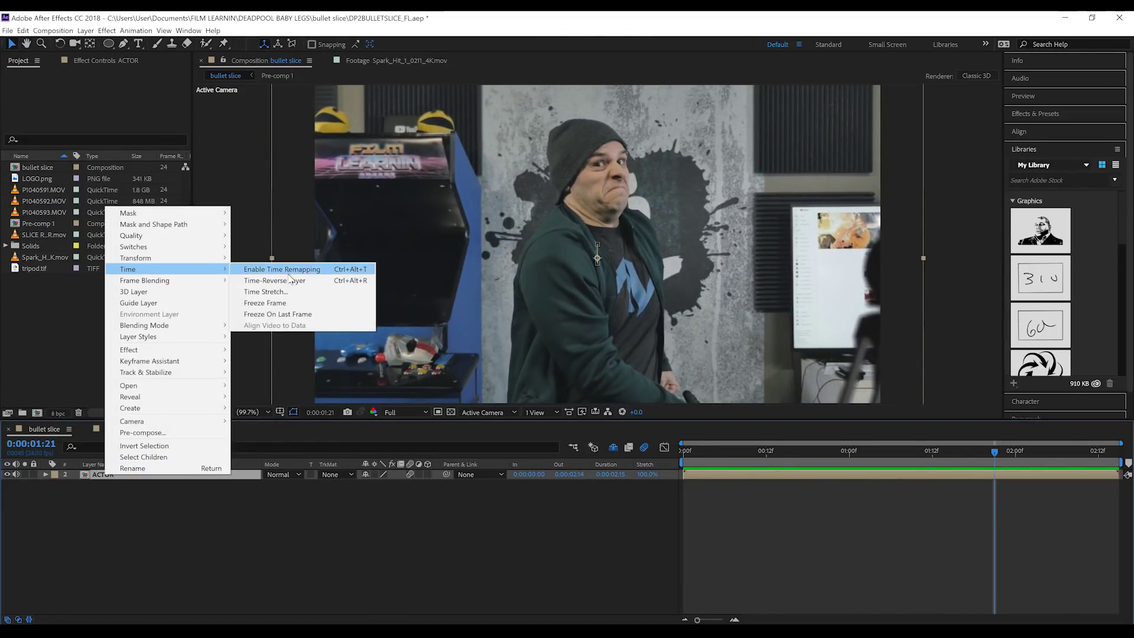
pyautogui.click(286, 292)
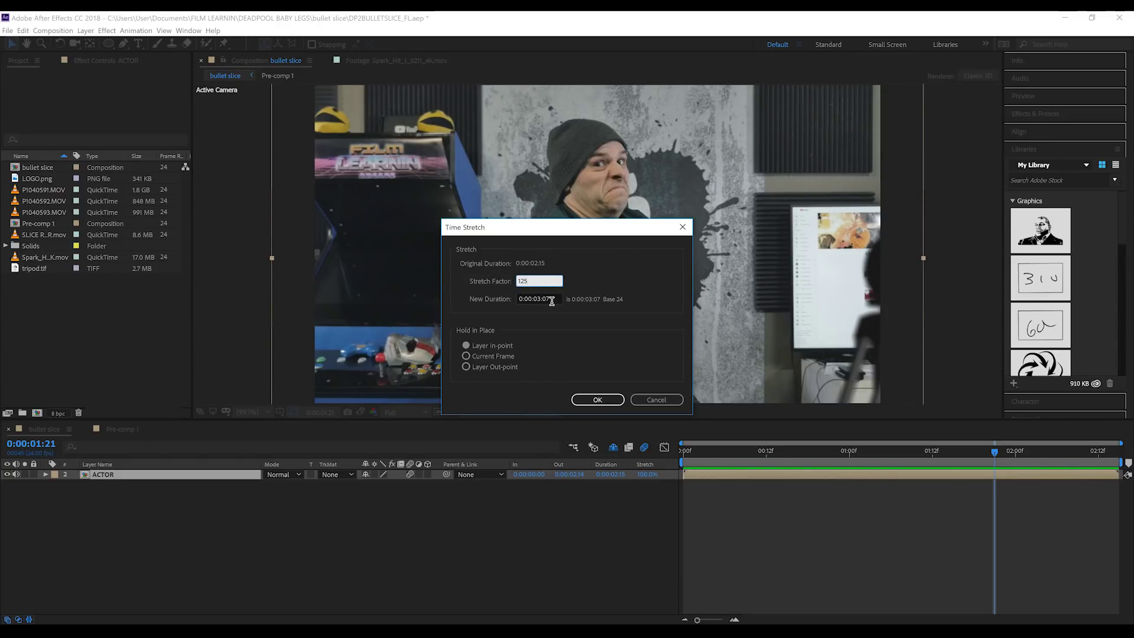
pyautogui.click(592, 400)
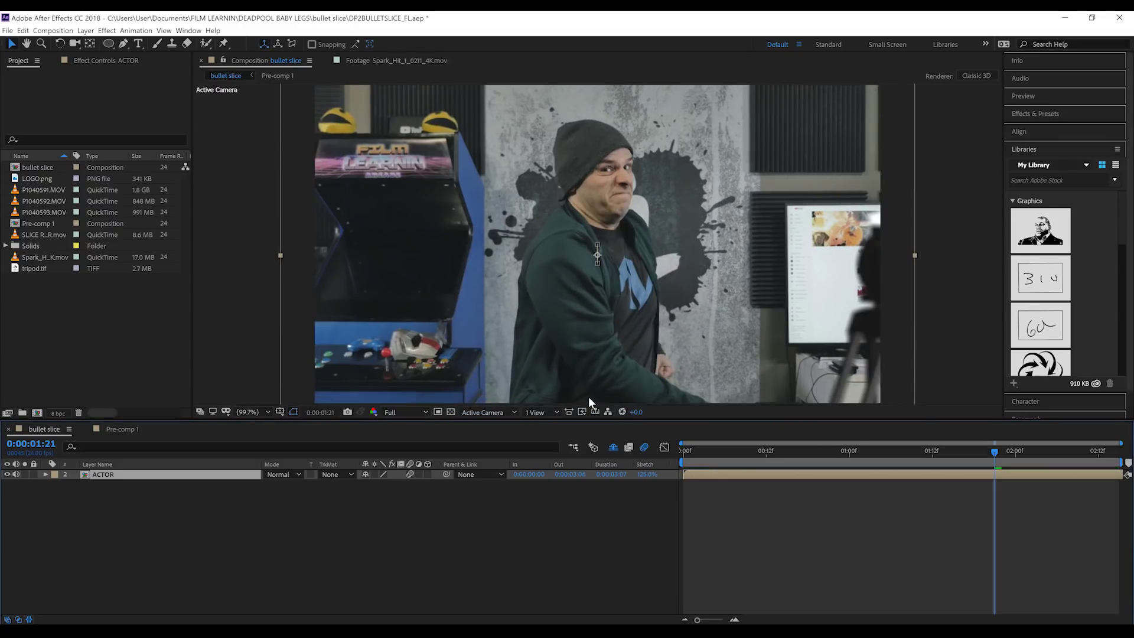
pyautogui.press('space')
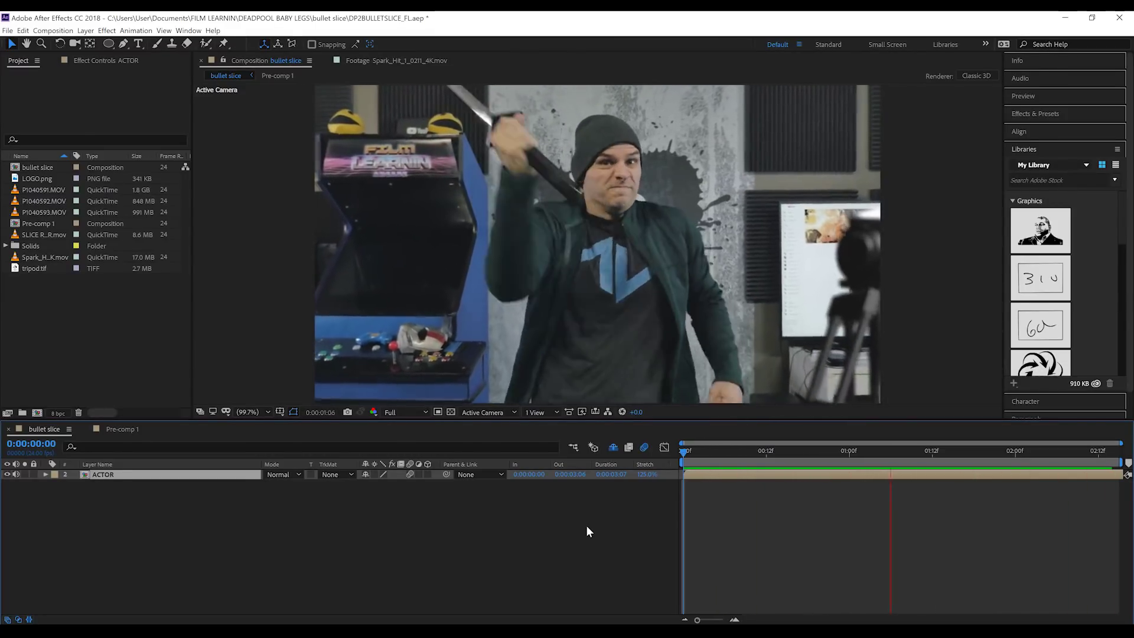
pyautogui.hotkey('ctrl', 'z')
# Preview the Spark_Hit_1_0211_4K.mov burst in the Footage viewer, then build a composition from SLICE RENDER.mov.
pyautogui.click(697, 453)
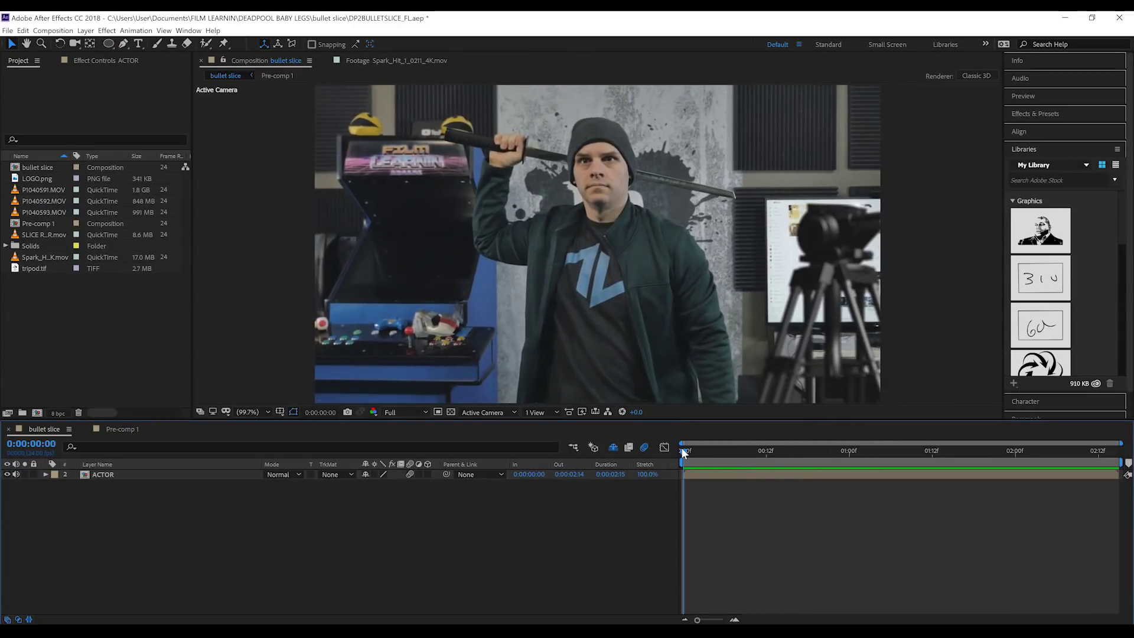
pyautogui.click(49, 235)
pyautogui.click(44, 258)
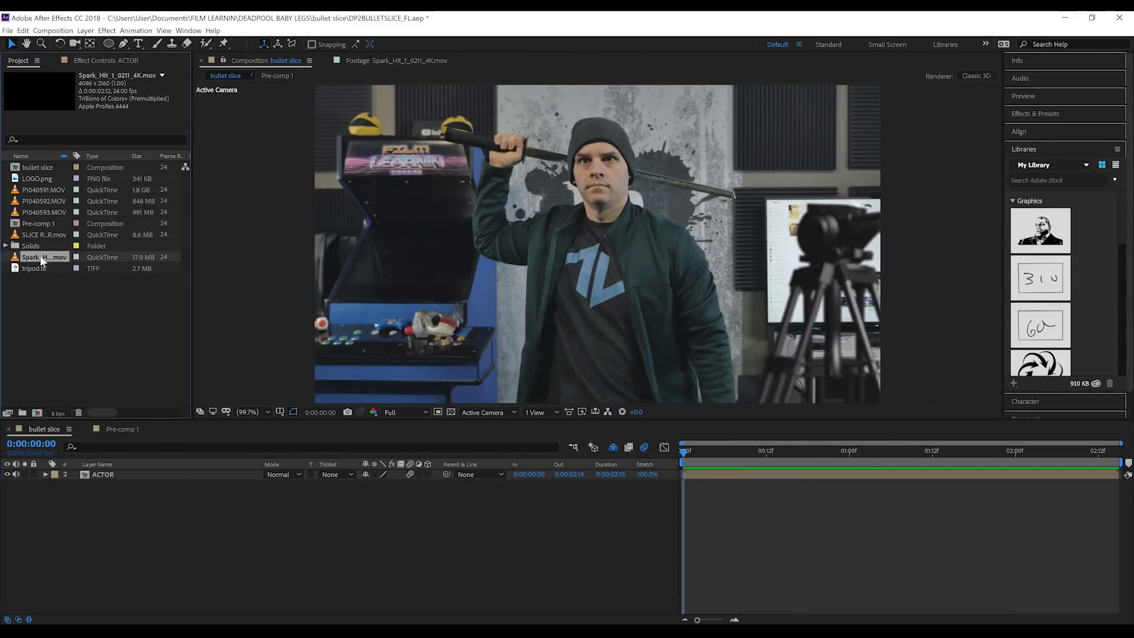
pyautogui.click(42, 235)
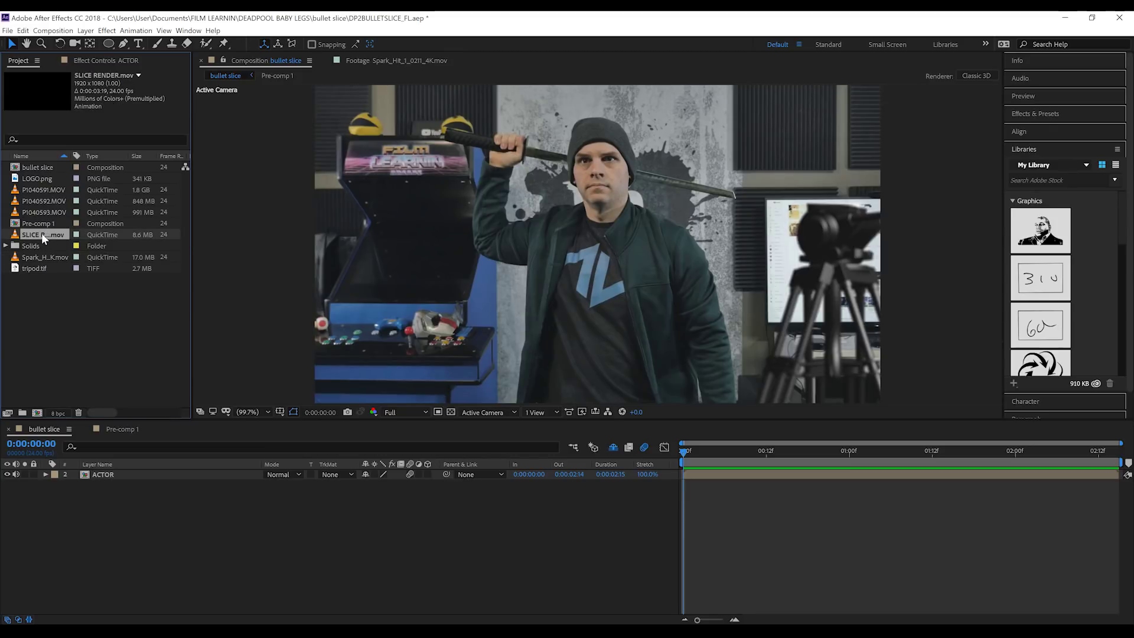
pyautogui.doubleClick(48, 257)
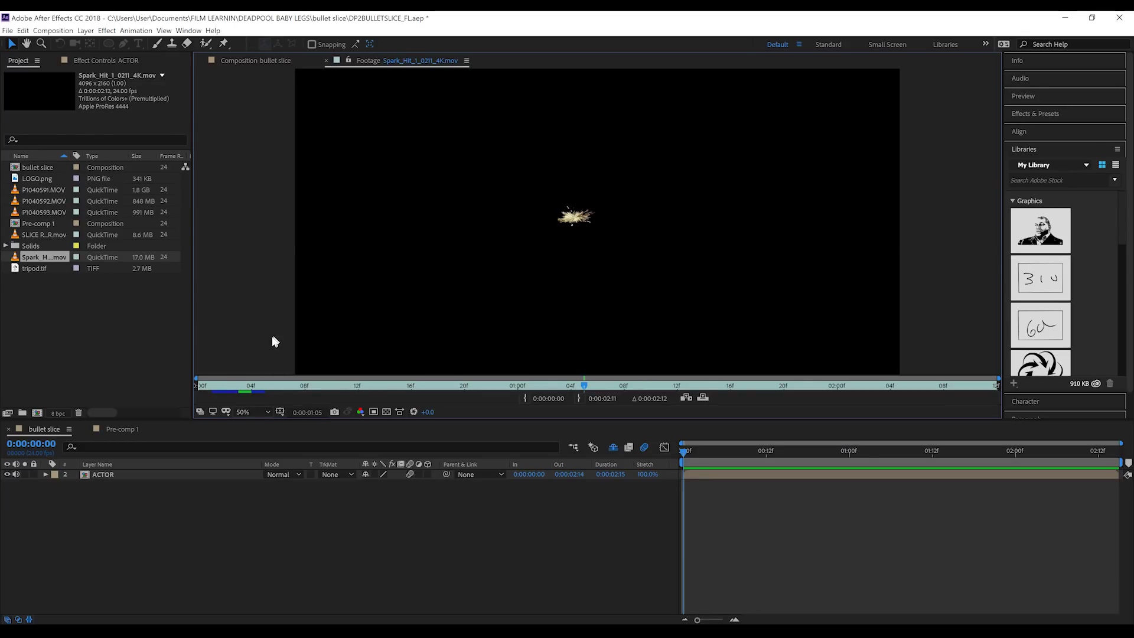
pyautogui.moveTo(225, 390); pyautogui.dragTo(289, 372)
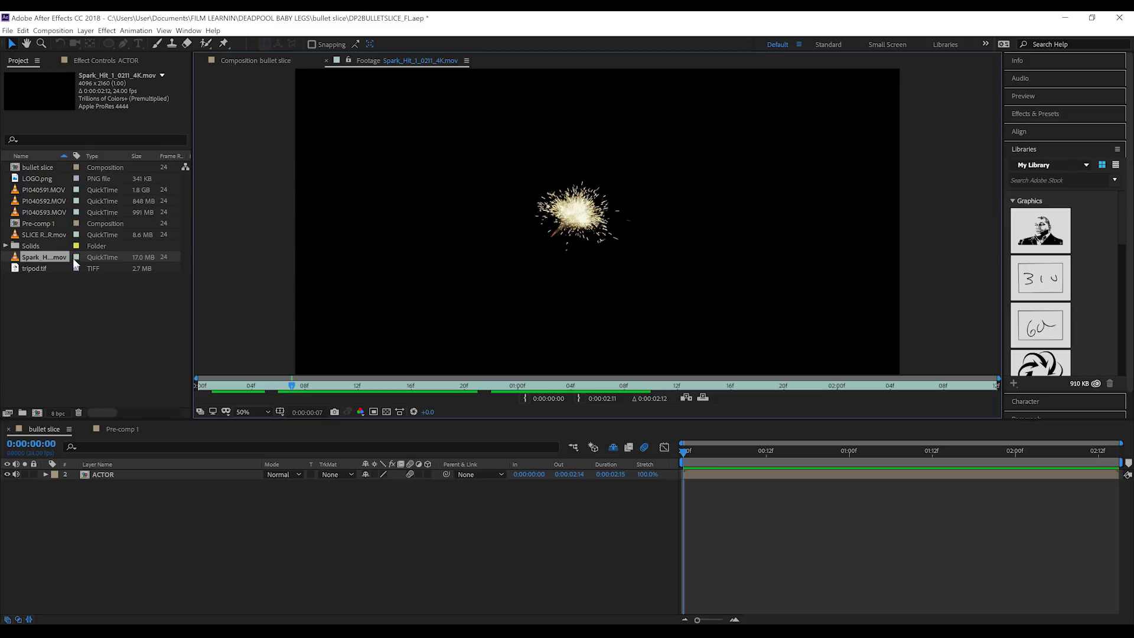
pyautogui.click(46, 236)
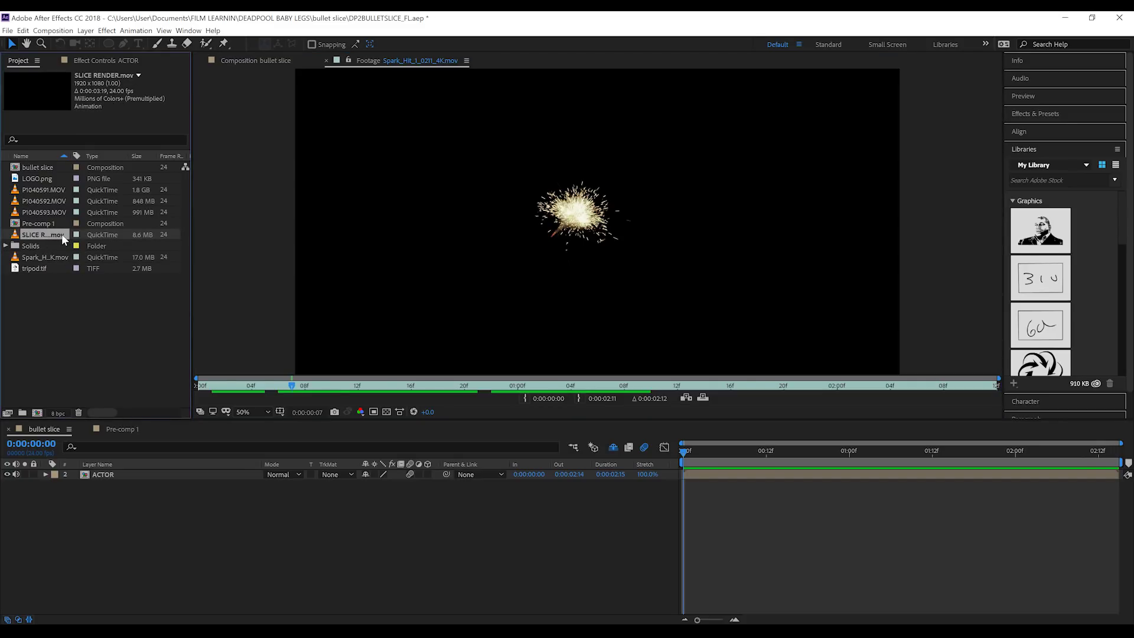
pyautogui.moveTo(61, 234); pyautogui.dragTo(37, 413)
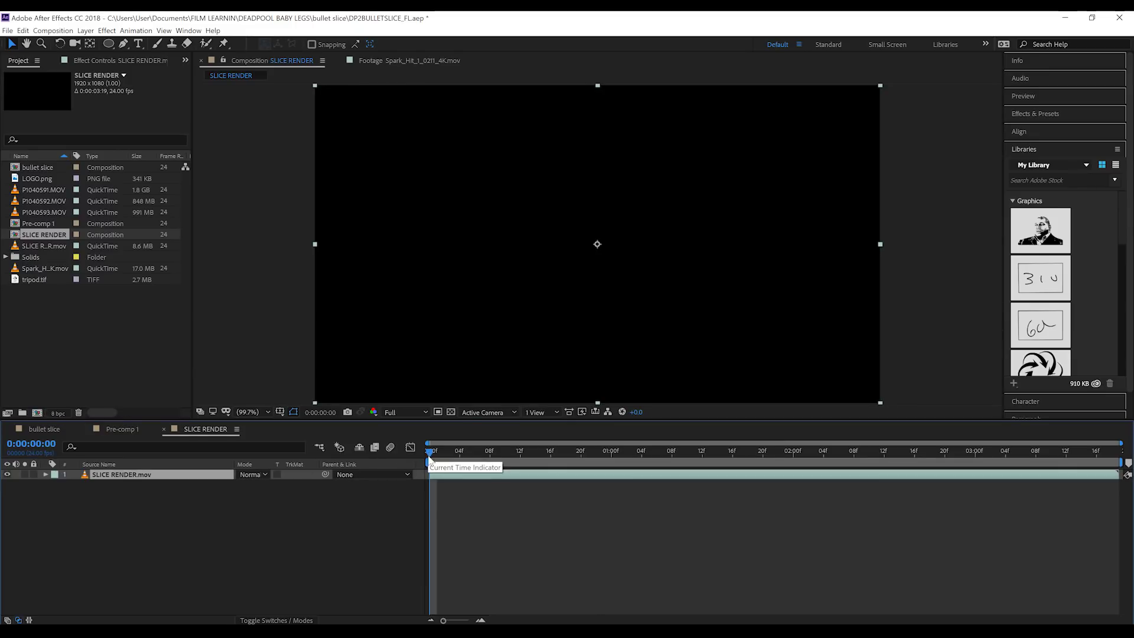
# Preview the bullet clip and park the playhead at 0:00:00:09, where the bullet appears.
pyautogui.moveTo(430, 451); pyautogui.dragTo(490, 450)
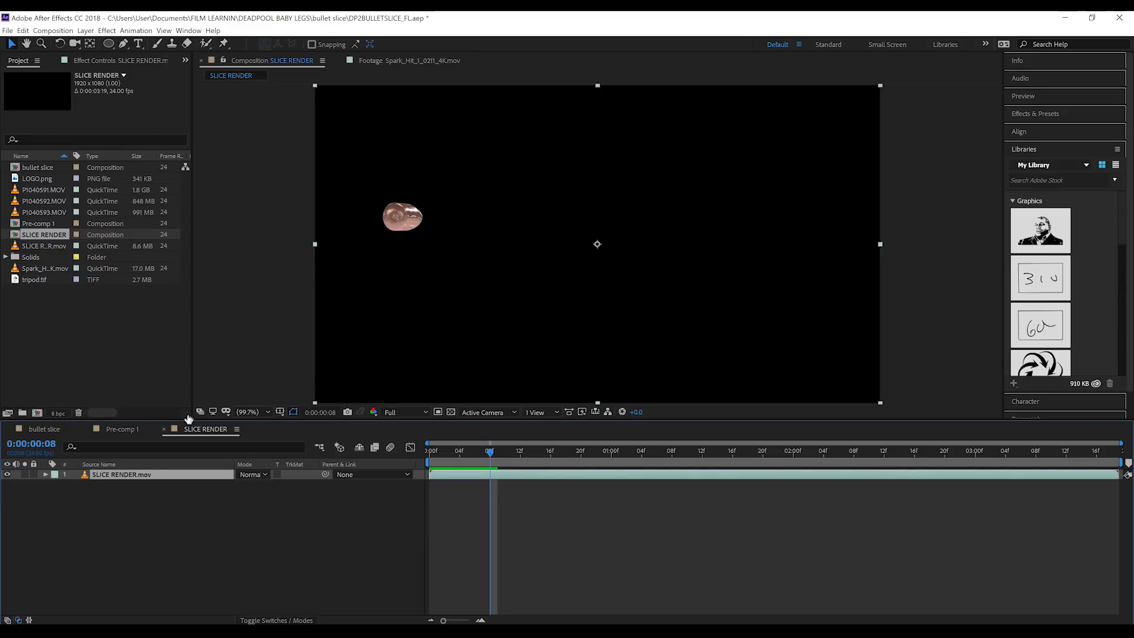
pyautogui.click(430, 451)
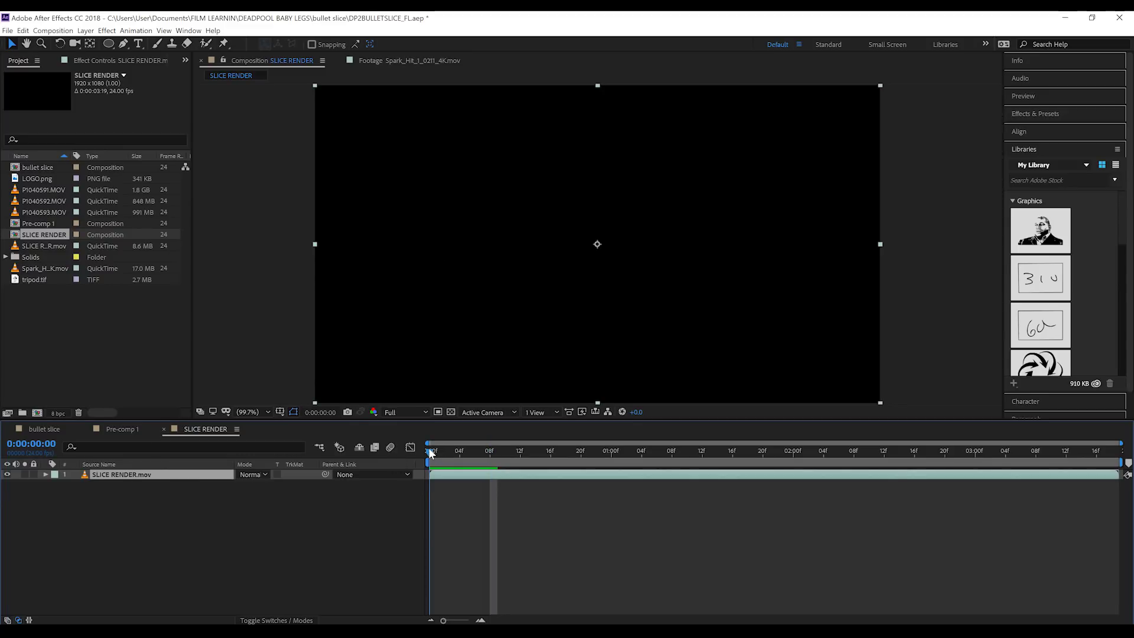
pyautogui.press('space')
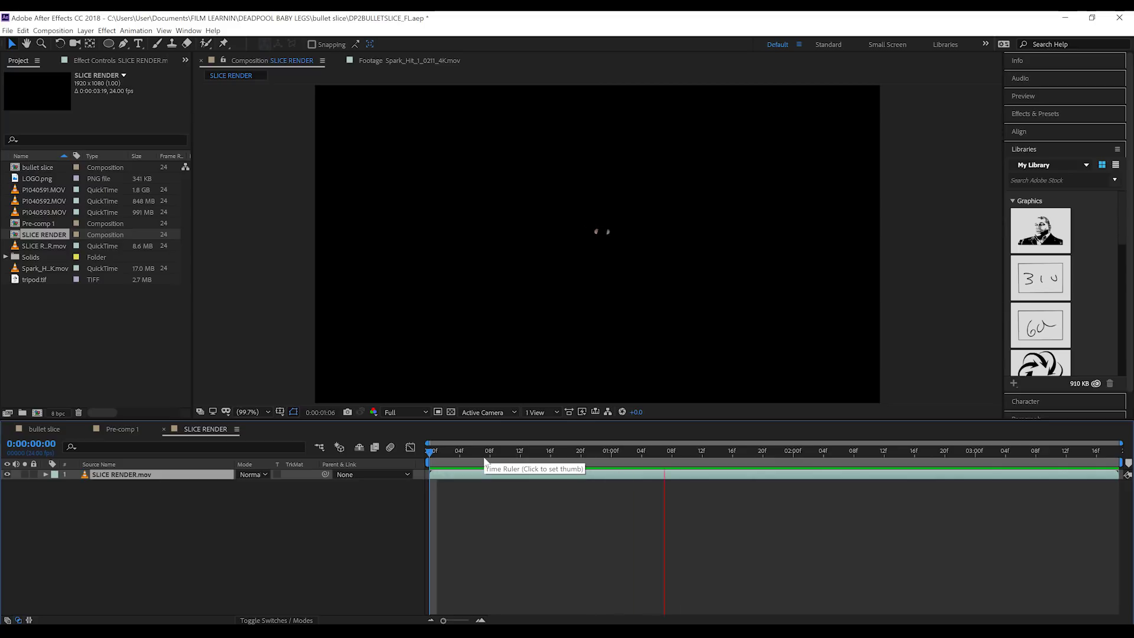
pyautogui.press('space')
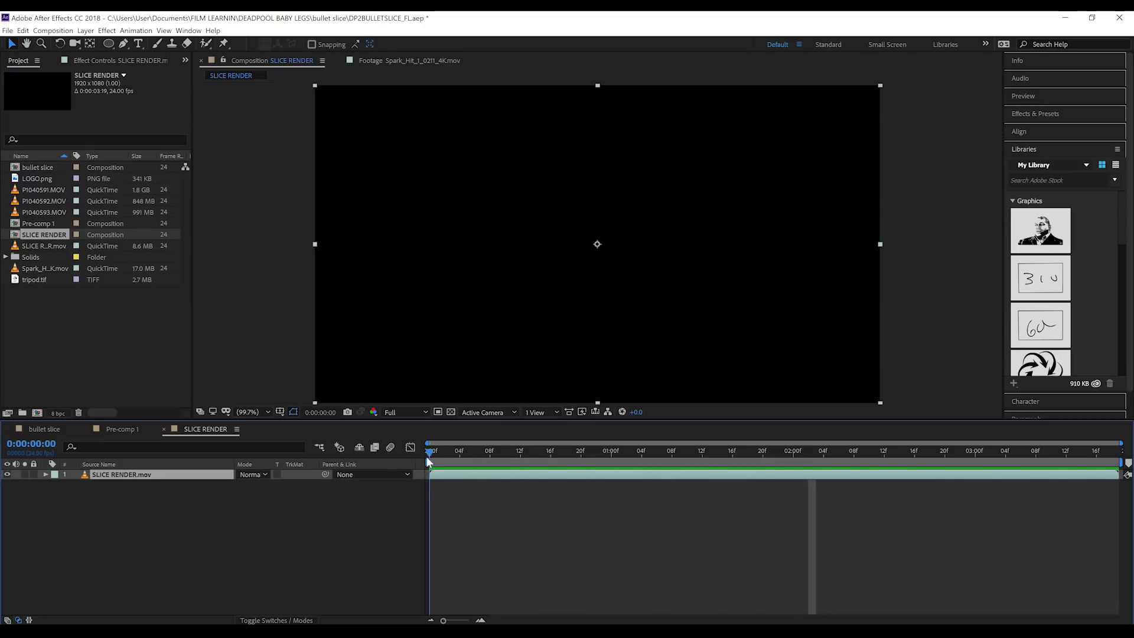
pyautogui.click(519, 463)
pyautogui.moveTo(518, 462); pyautogui.dragTo(496, 460)
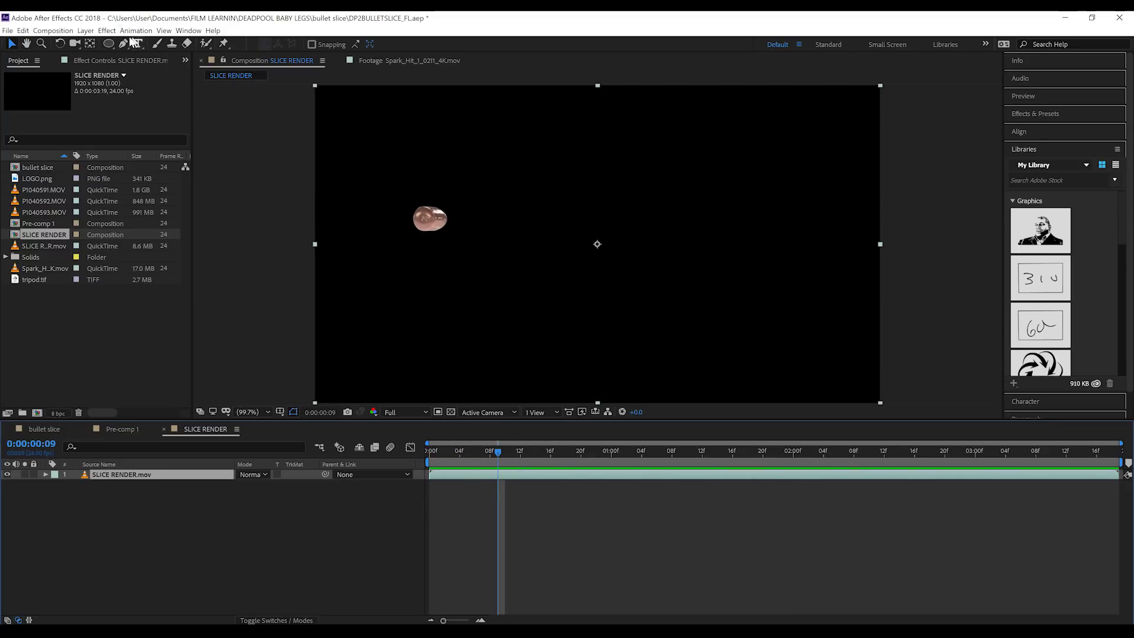
# Add a Zoom-type Radial Blur with Amount 15 to the SLICE RENDER clip.
pyautogui.click(107, 33)
pyautogui.moveTo(214, 103)
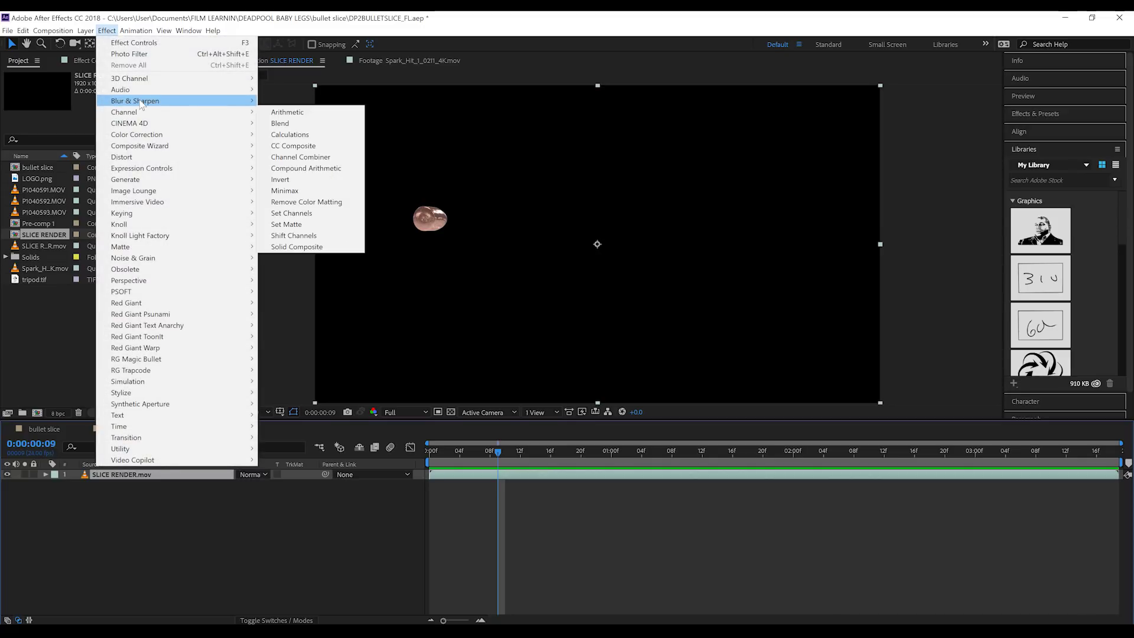
pyautogui.click(292, 235)
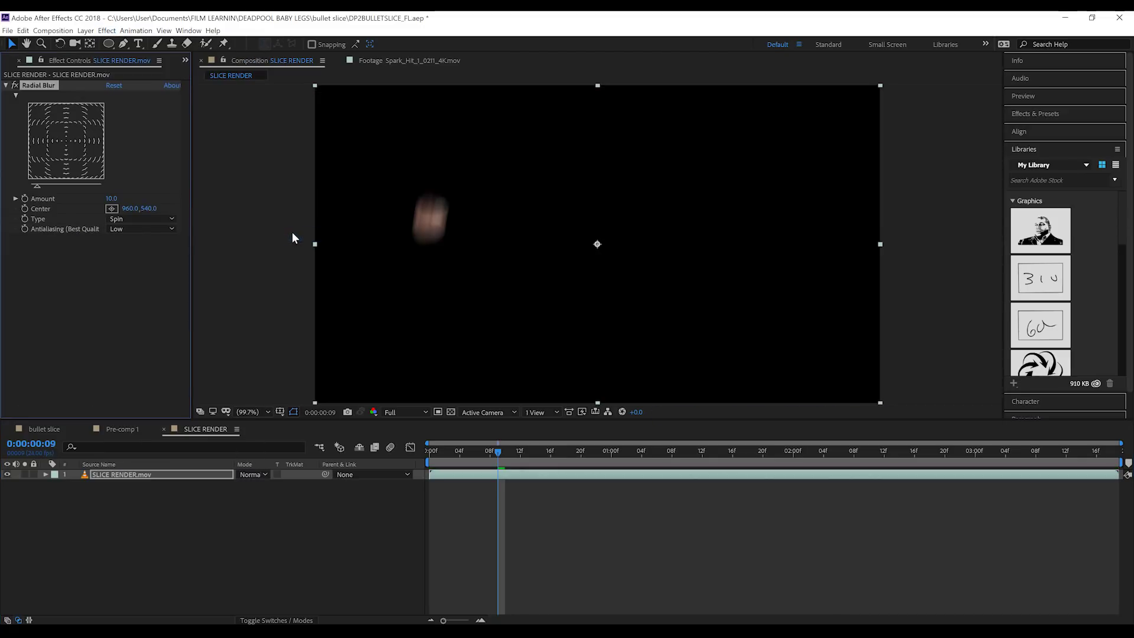
pyautogui.click(111, 198)
pyautogui.write('15')
pyautogui.press('Return')
pyautogui.click(122, 217)
pyautogui.click(127, 240)
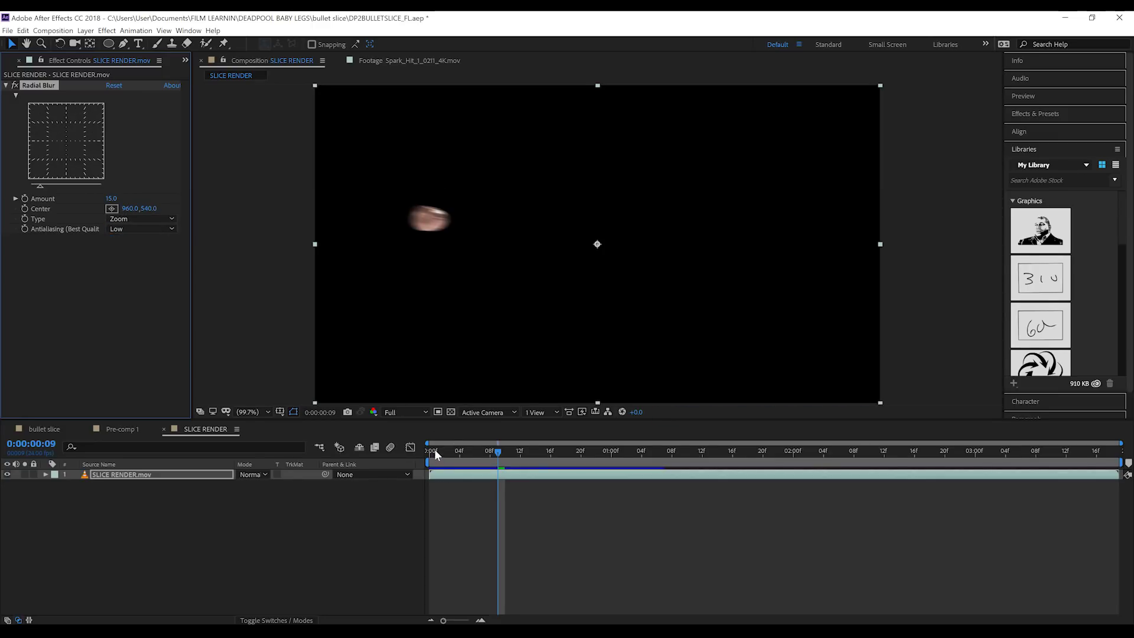
# Keyframe the Radial Blur Amount down to 7.5 at 0:00:01:10.
pyautogui.click(434, 449)
pyautogui.press('space')
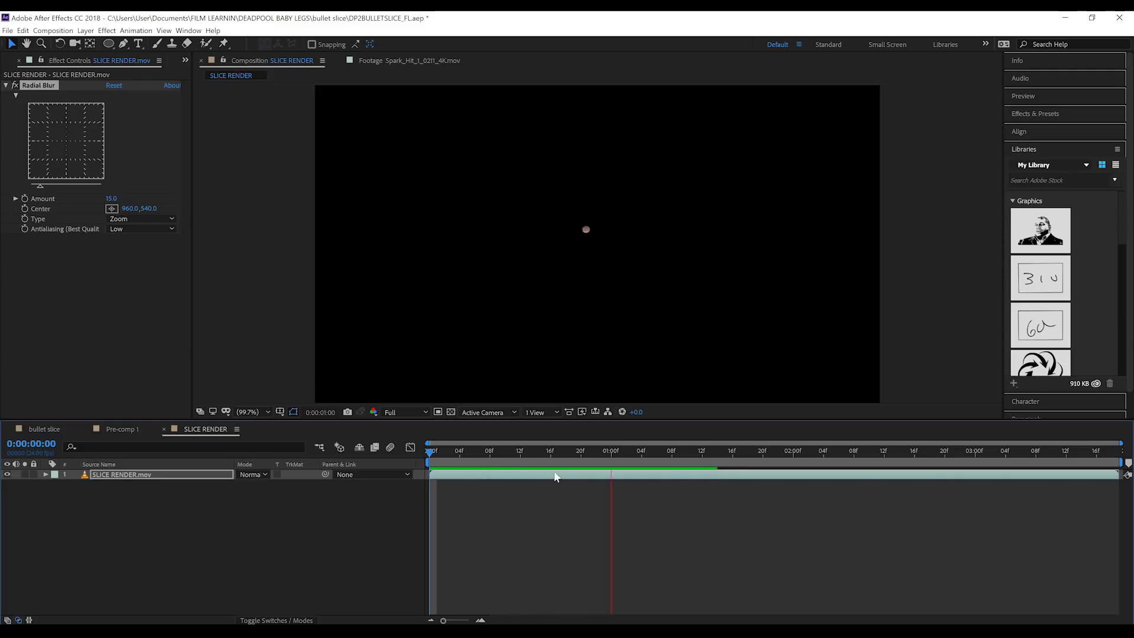
pyautogui.press('space')
pyautogui.moveTo(480, 451); pyautogui.dragTo(741, 452)
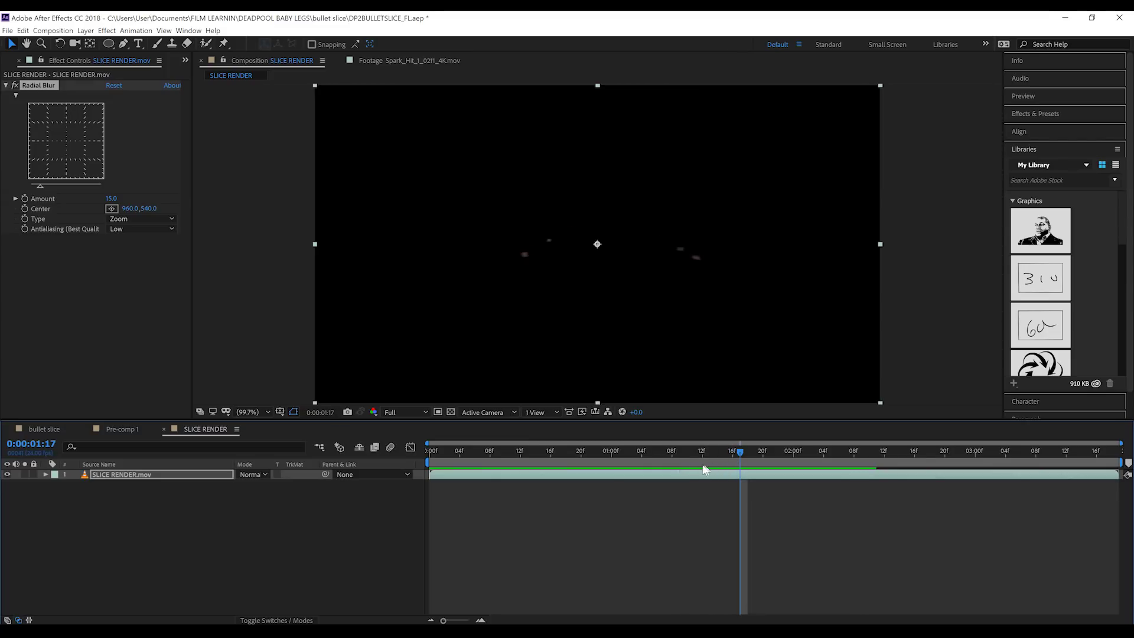
pyautogui.moveTo(678, 452); pyautogui.dragTo(665, 452)
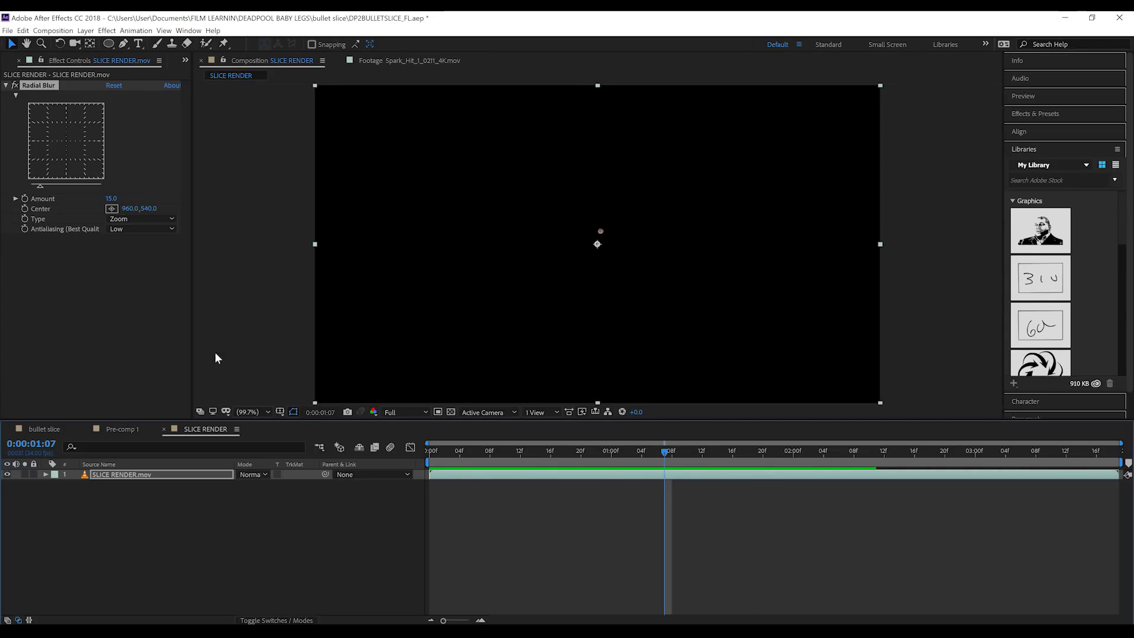
pyautogui.click(24, 198)
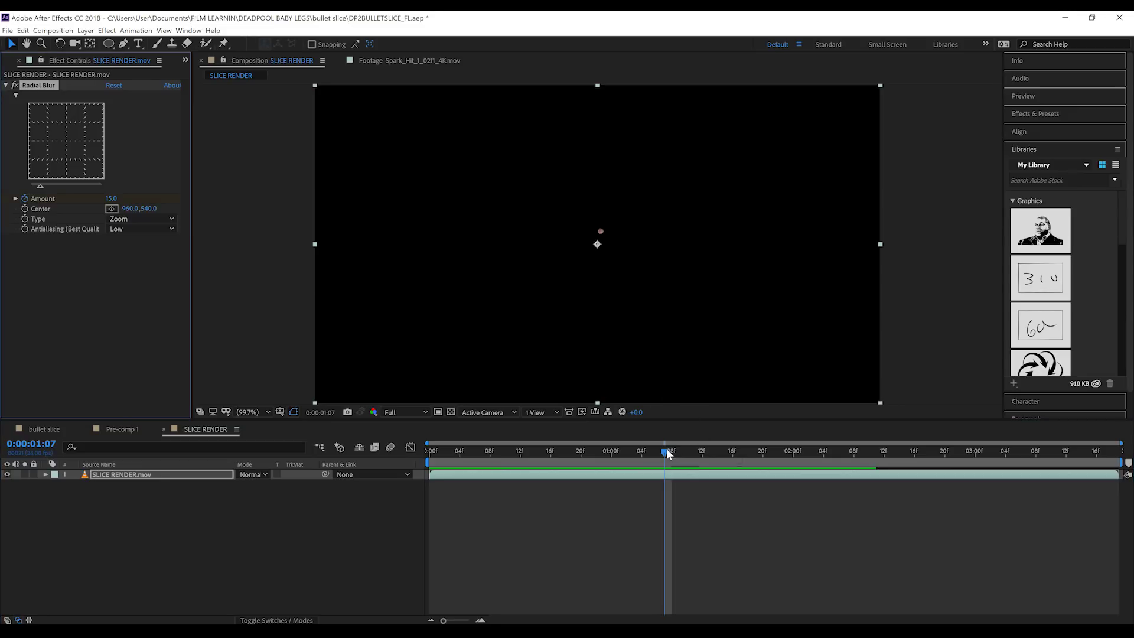
pyautogui.moveTo(671, 453); pyautogui.dragTo(712, 459)
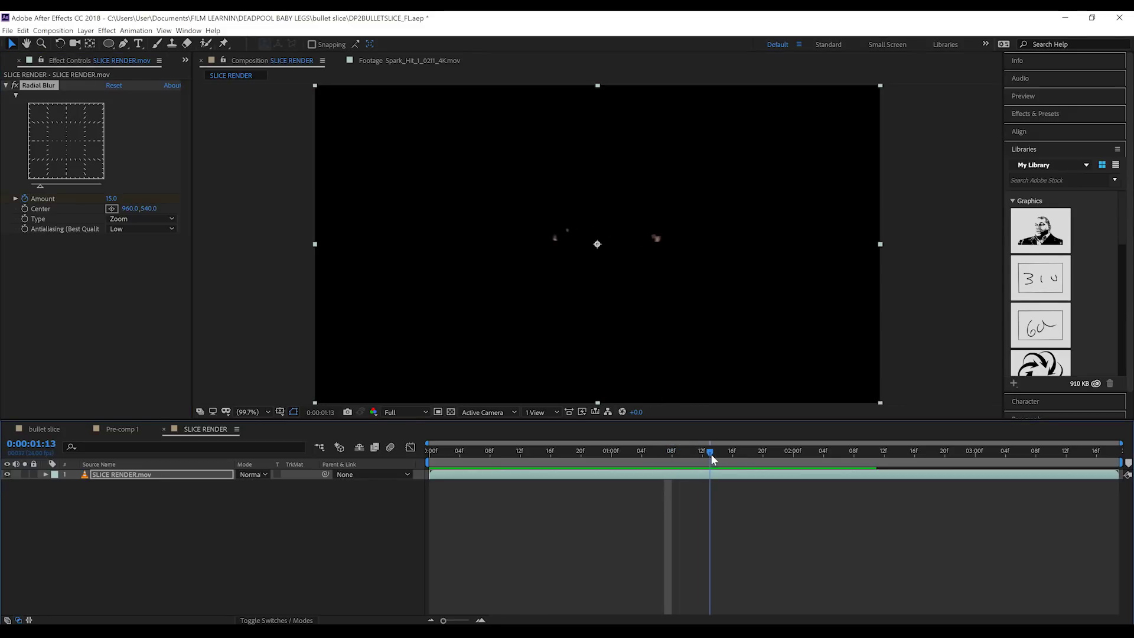
pyautogui.click(110, 197)
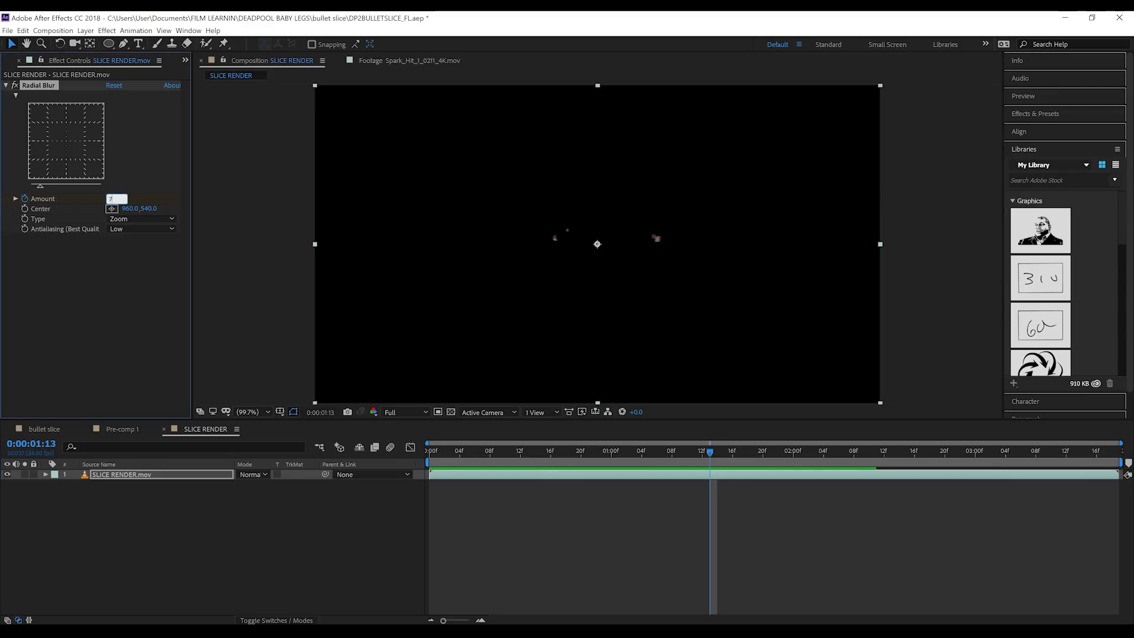
pyautogui.write('75')
pyautogui.press('Return')
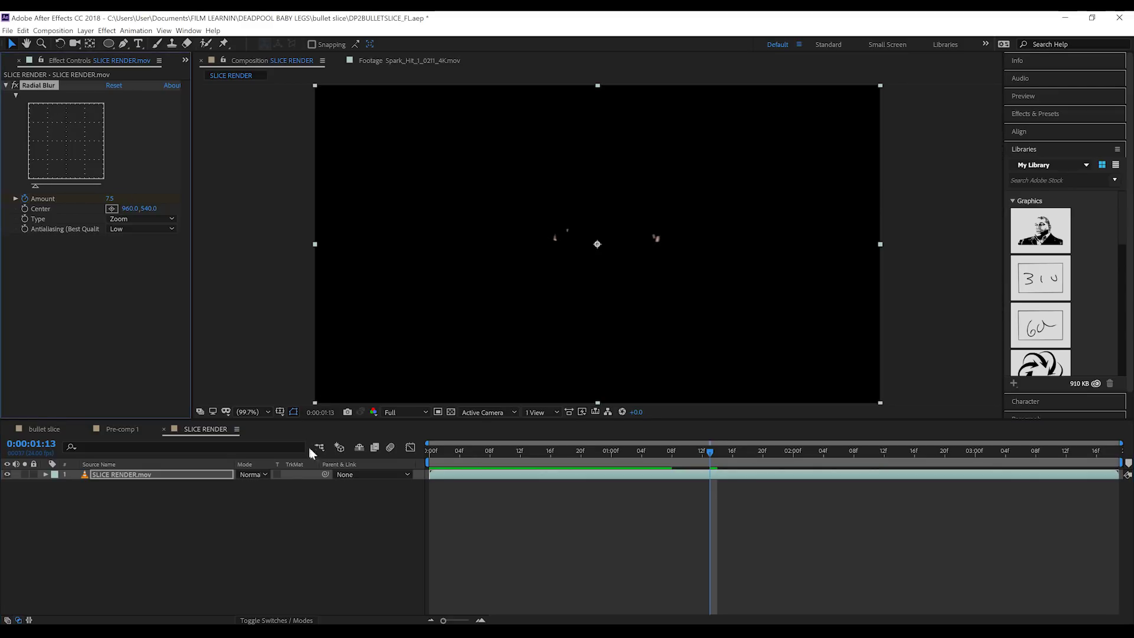
# Preview the blurred swing from the first frame and scrub back to the bullet frame.
pyautogui.moveTo(672, 458); pyautogui.dragTo(402, 452)
pyautogui.hotkey('ctrl', 'z')
pyautogui.press('space')
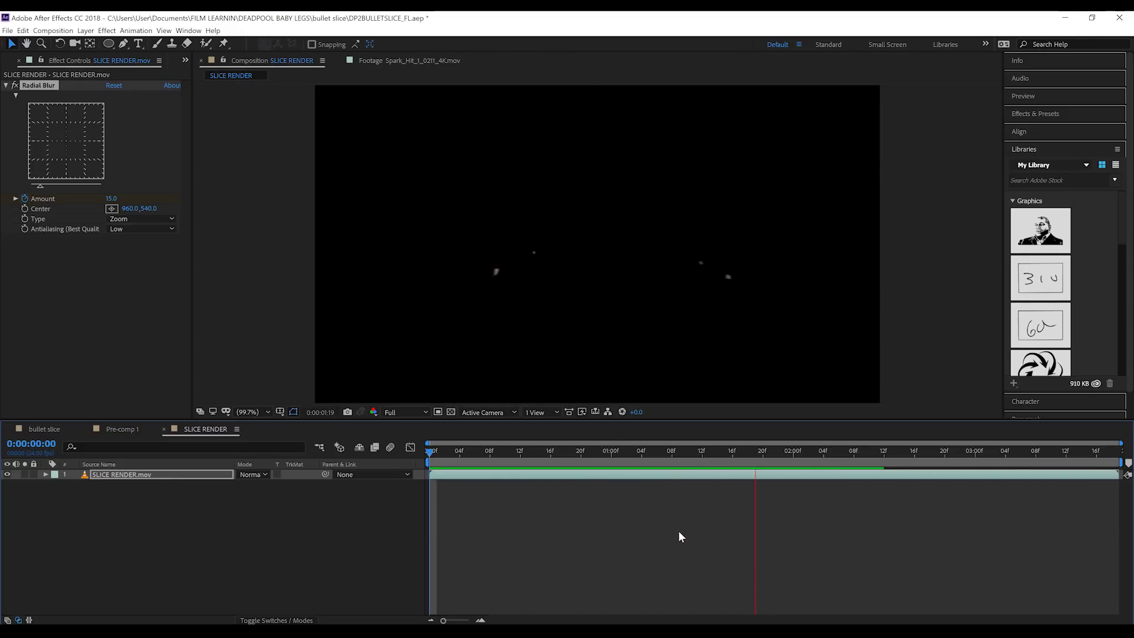
pyautogui.click(611, 451)
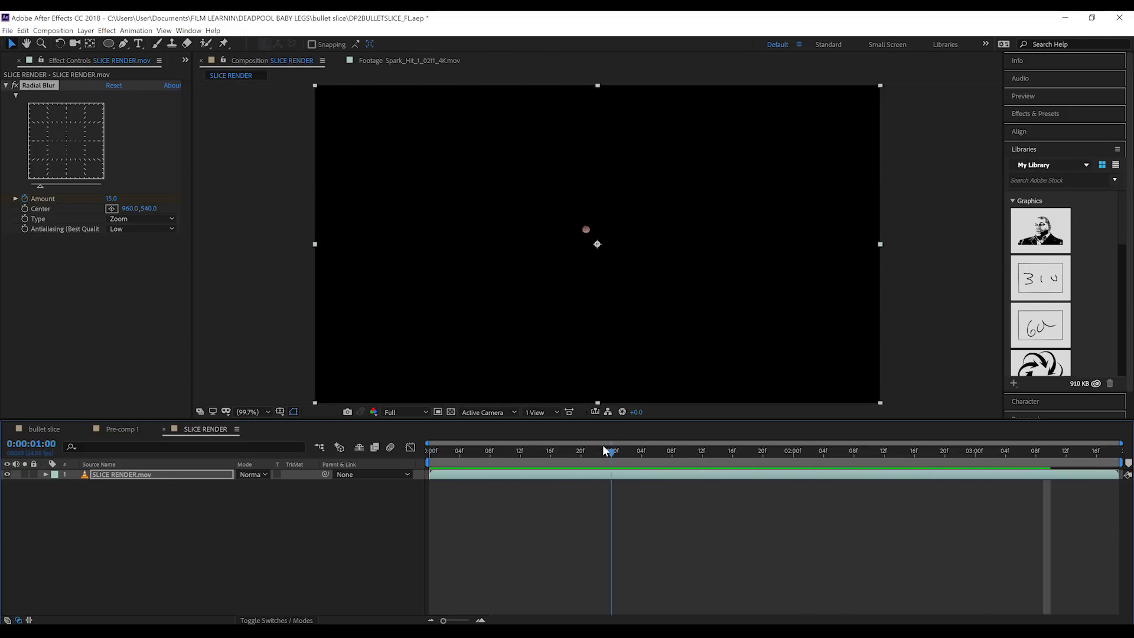
pyautogui.moveTo(596, 450); pyautogui.dragTo(665, 453)
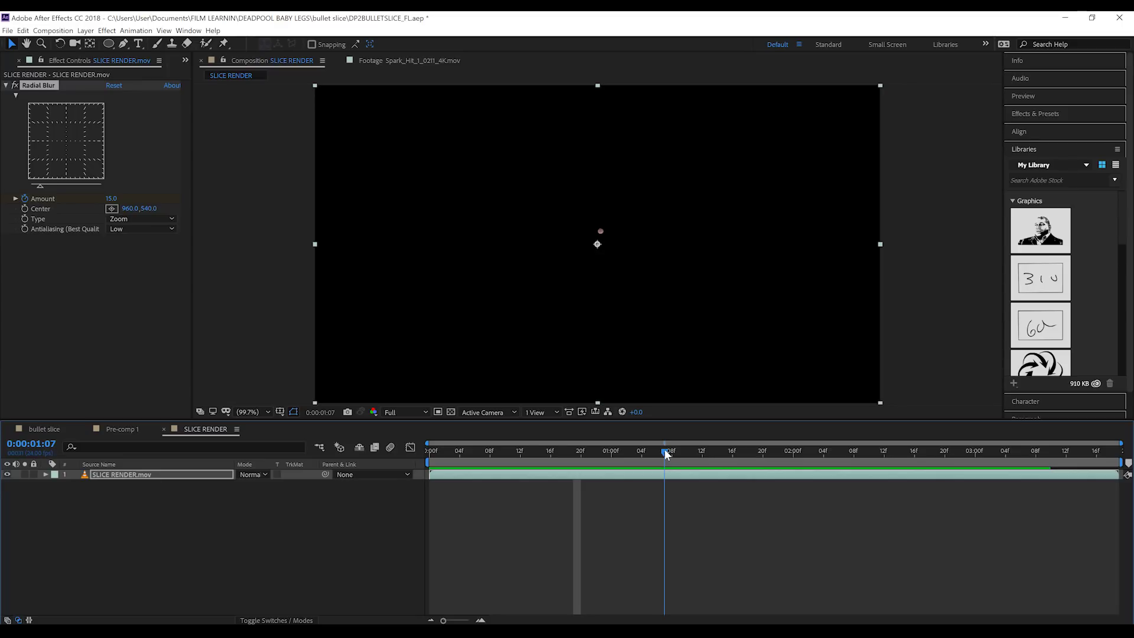
# Trim the Spark_Hit footage so it starts at frame 4.
pyautogui.click(185, 59)
pyautogui.click(398, 59)
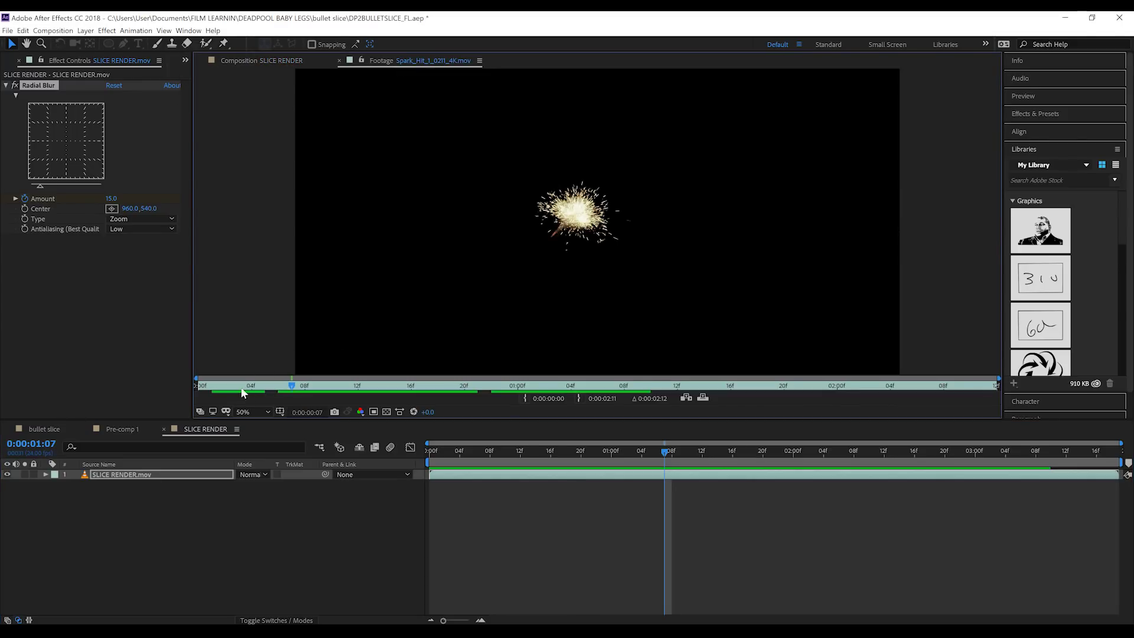
pyautogui.click(201, 384)
pyautogui.moveTo(202, 387); pyautogui.dragTo(256, 392)
pyautogui.click(526, 398)
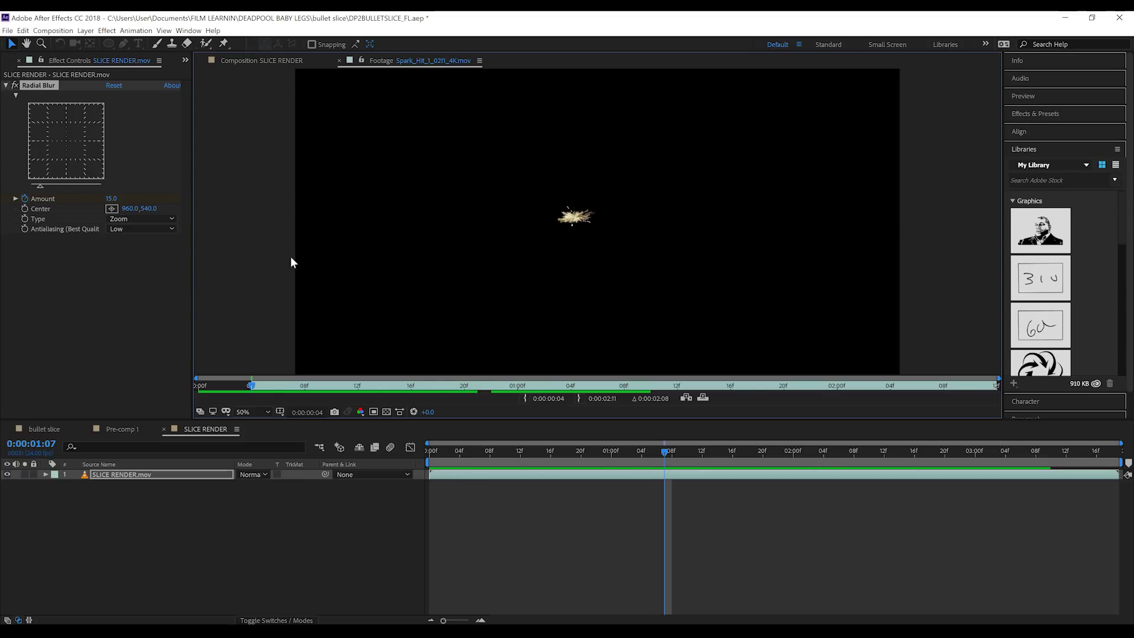
# Add the spark clip to SLICE RENDER in Screen blend mode, placed near the bullet.
pyautogui.click(186, 59)
pyautogui.click(195, 73)
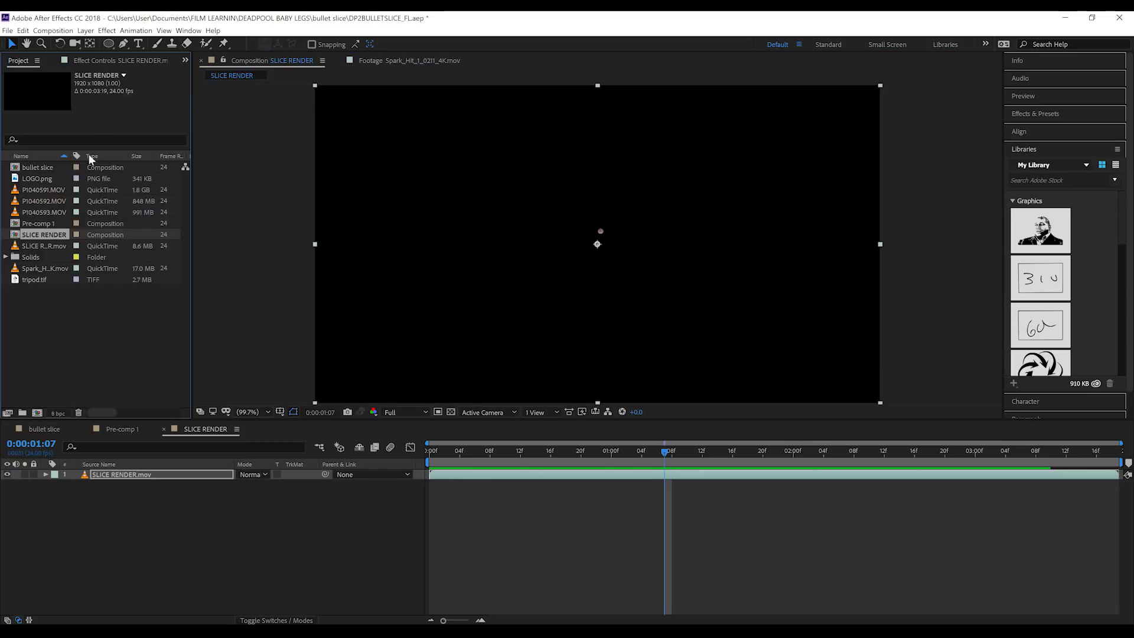
pyautogui.moveTo(38, 264); pyautogui.dragTo(662, 475)
pyautogui.click(258, 475)
pyautogui.click(262, 162)
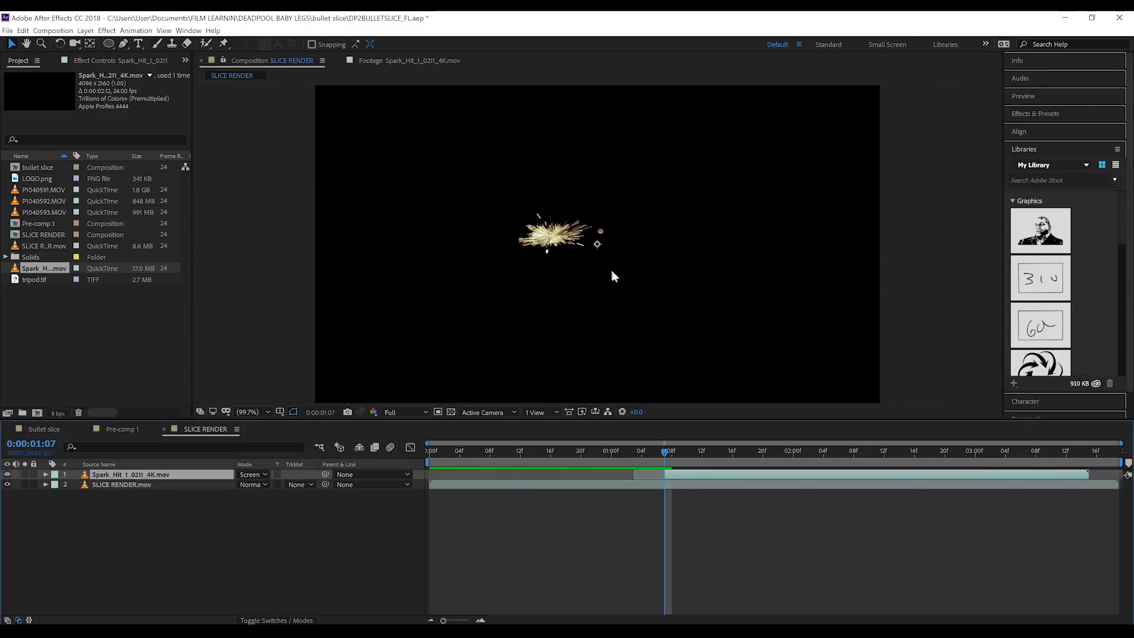
pyautogui.moveTo(580, 242); pyautogui.dragTo(611, 235)
# Rotate the spark layer 24°, scale it to 45%, and position it on the bullet.
pyautogui.press('r')
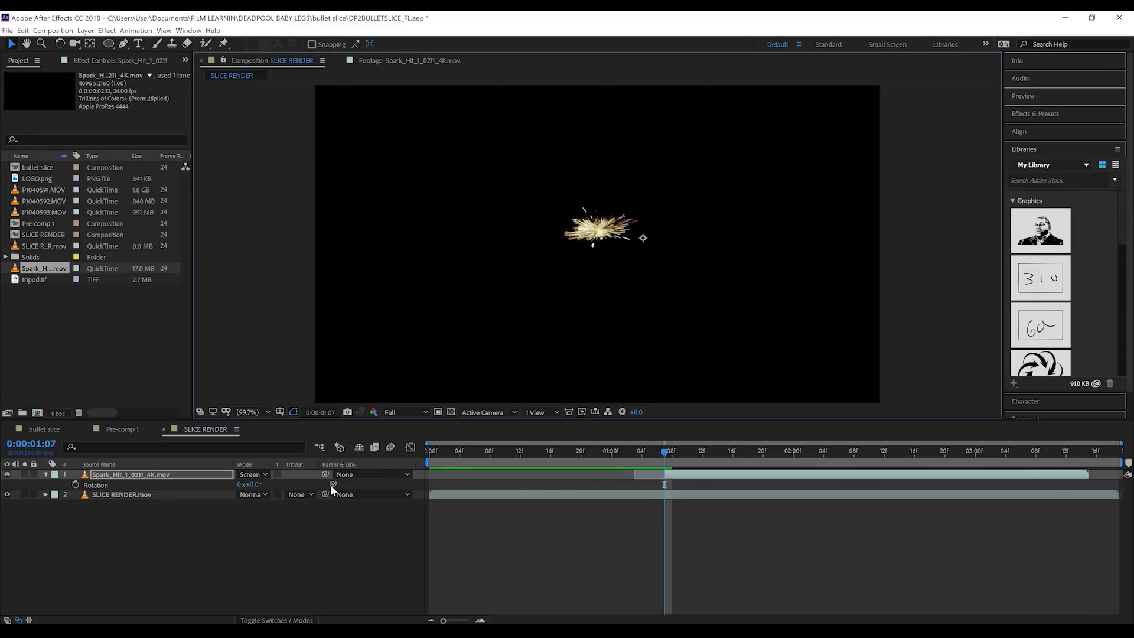
pyautogui.click(254, 485)
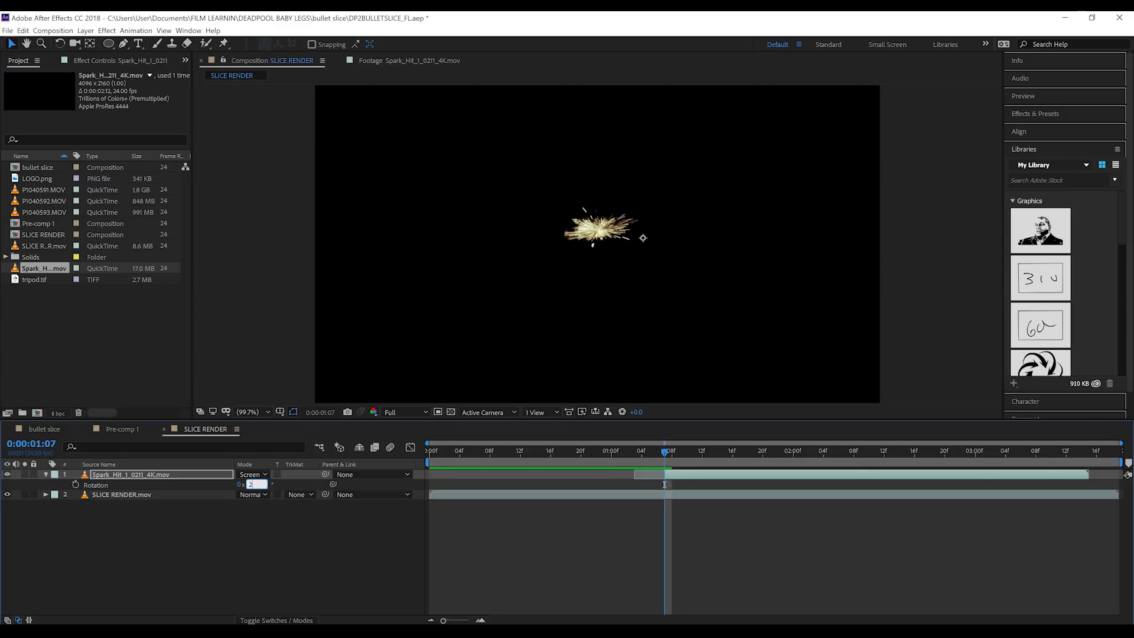
pyautogui.write('24')
pyautogui.press('Return')
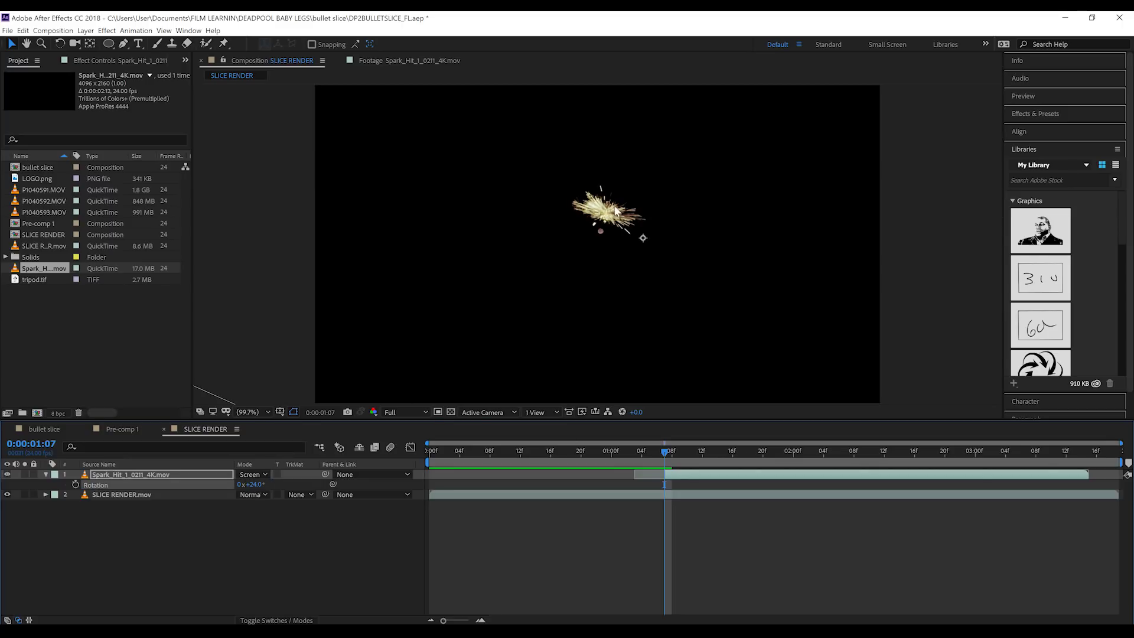
pyautogui.moveTo(616, 210); pyautogui.dragTo(611, 229)
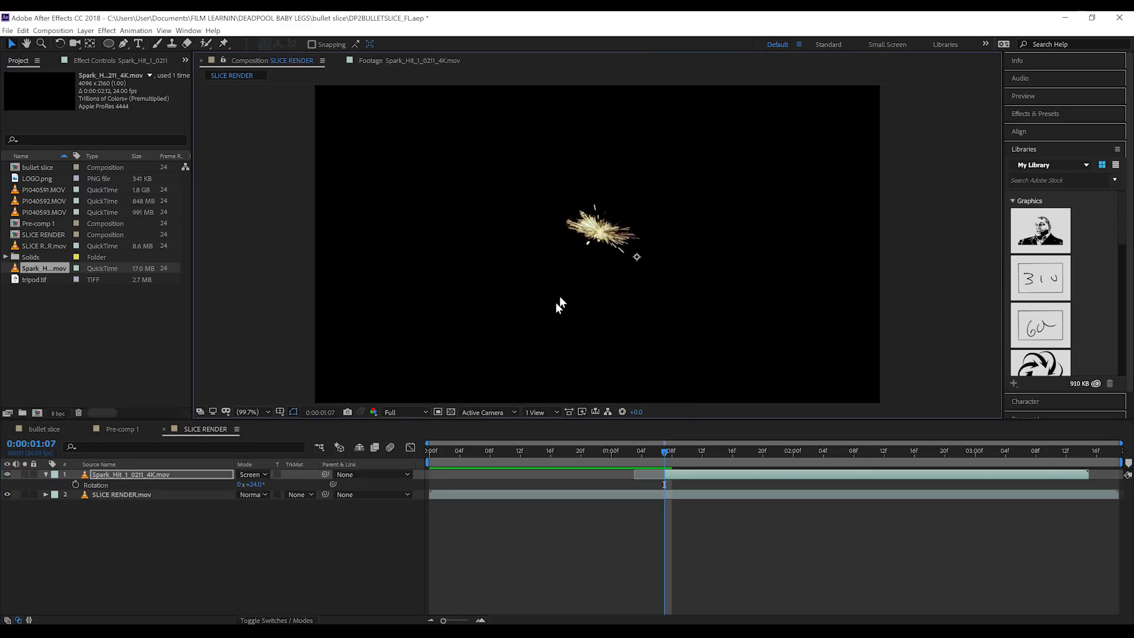
pyautogui.press('s')
pyautogui.click(271, 484)
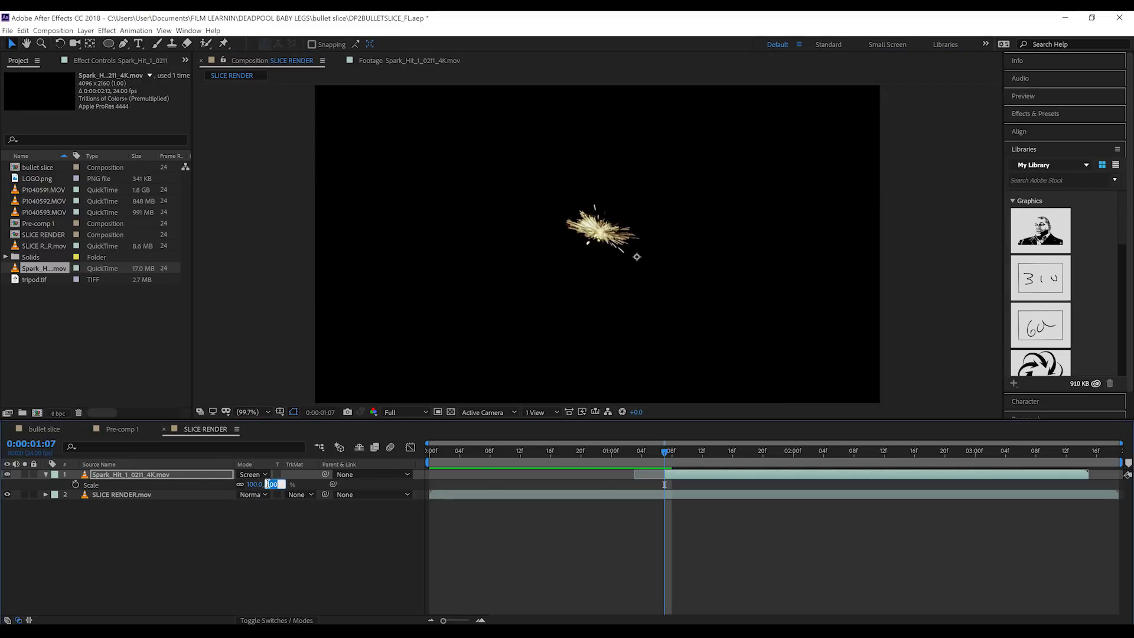
pyautogui.press('Return')
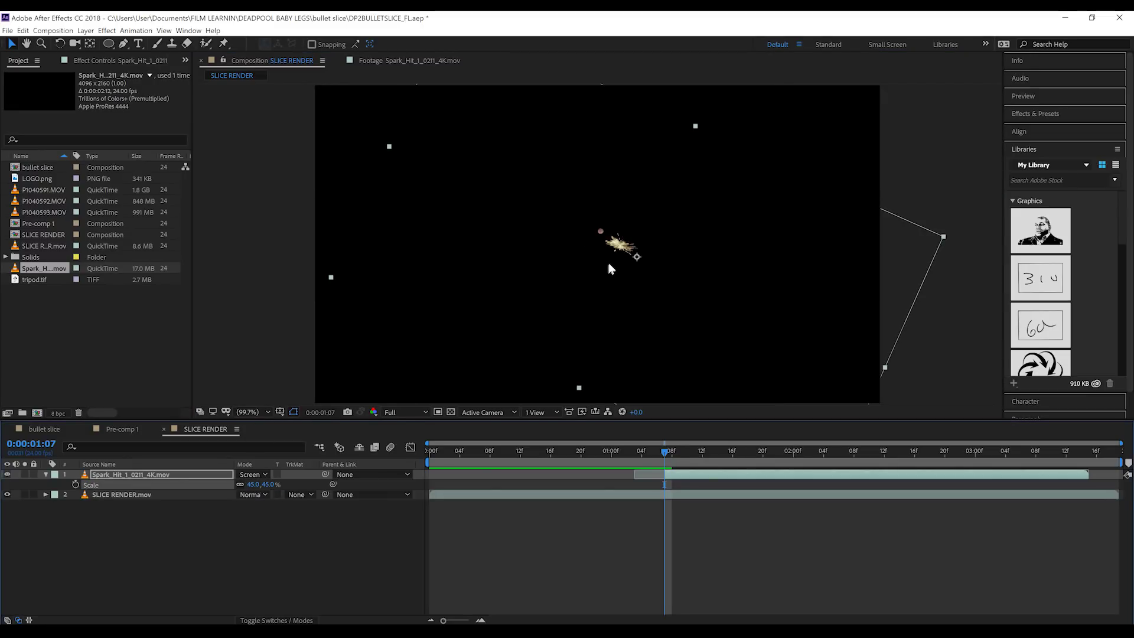
pyautogui.moveTo(630, 247); pyautogui.dragTo(608, 234)
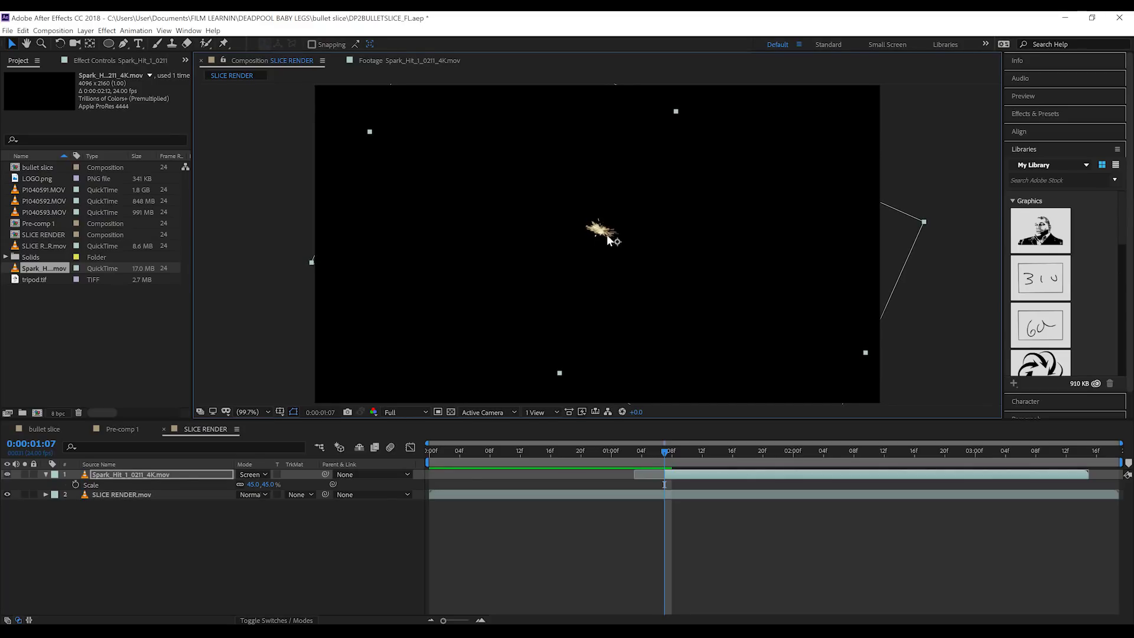
# Preview the shot with the spark and inspect an earlier frame.
pyautogui.press('space')
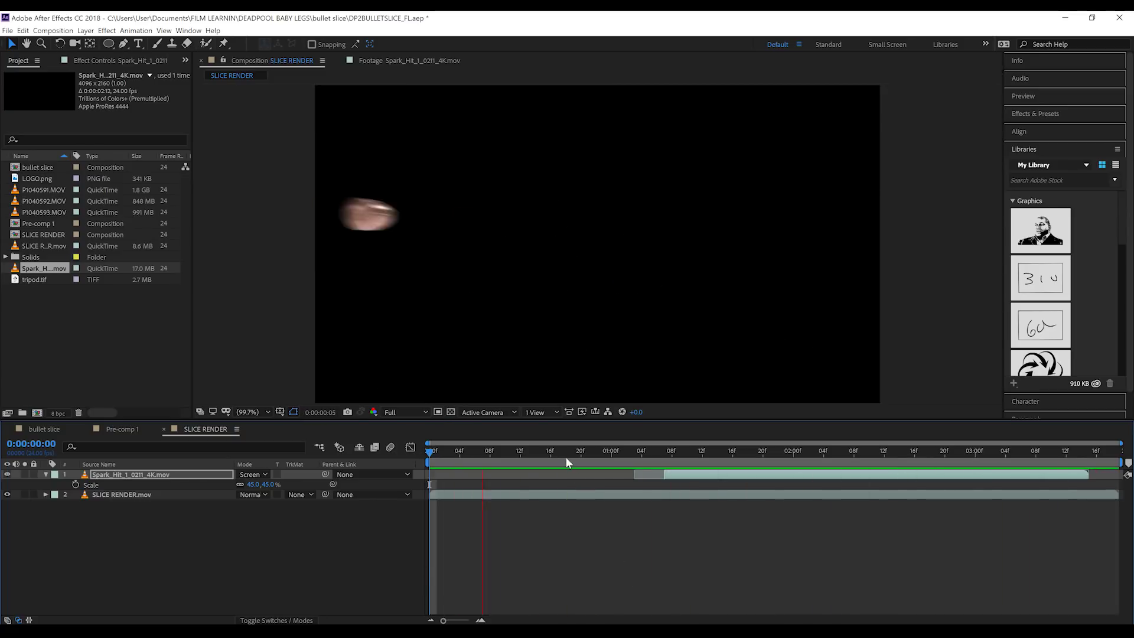
pyautogui.moveTo(565, 456); pyautogui.dragTo(668, 458)
pyautogui.click(687, 476)
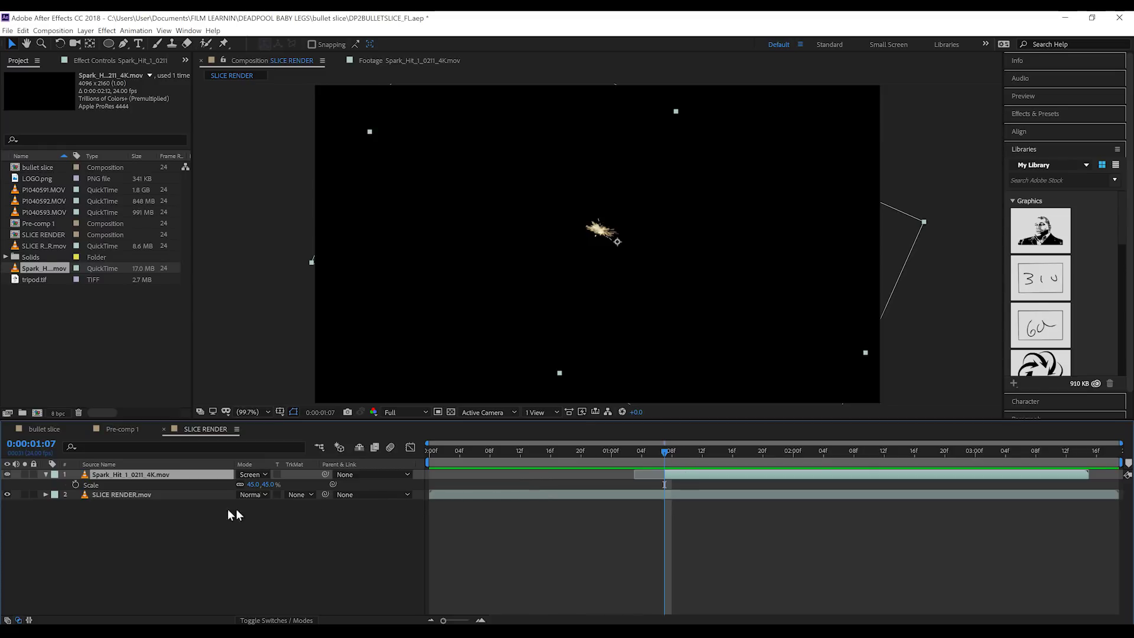
# Duplicate the SLICE RENDER layer and start the copy at 0:00:01:07.
pyautogui.click(115, 497)
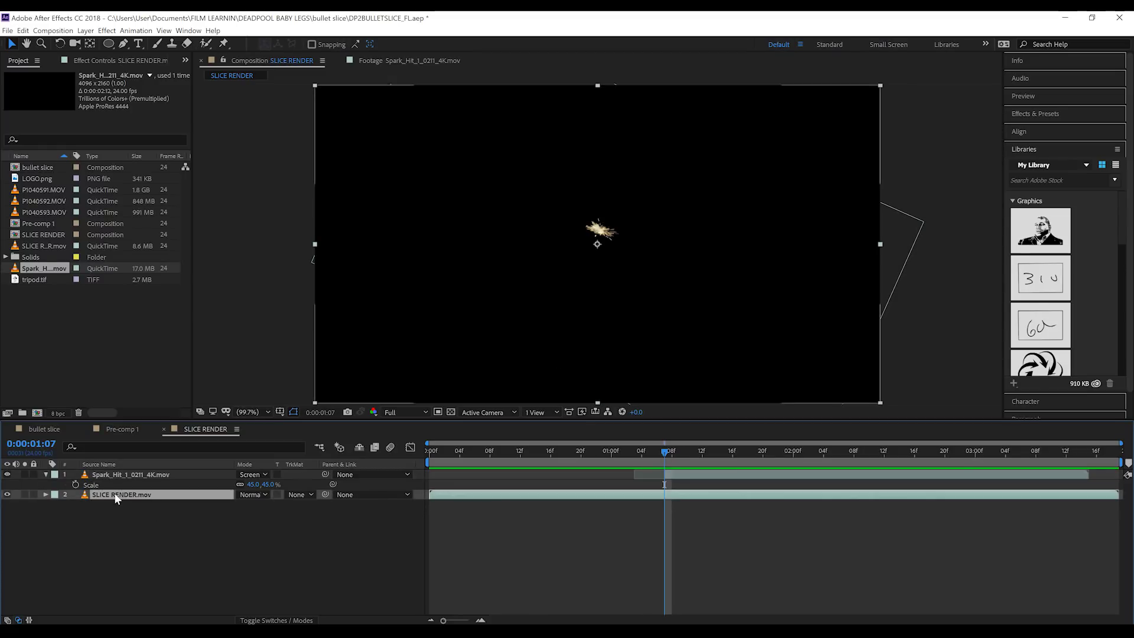
pyautogui.hotkey('ctrl', 'd')
pyautogui.moveTo(431, 494); pyautogui.dragTo(663, 500)
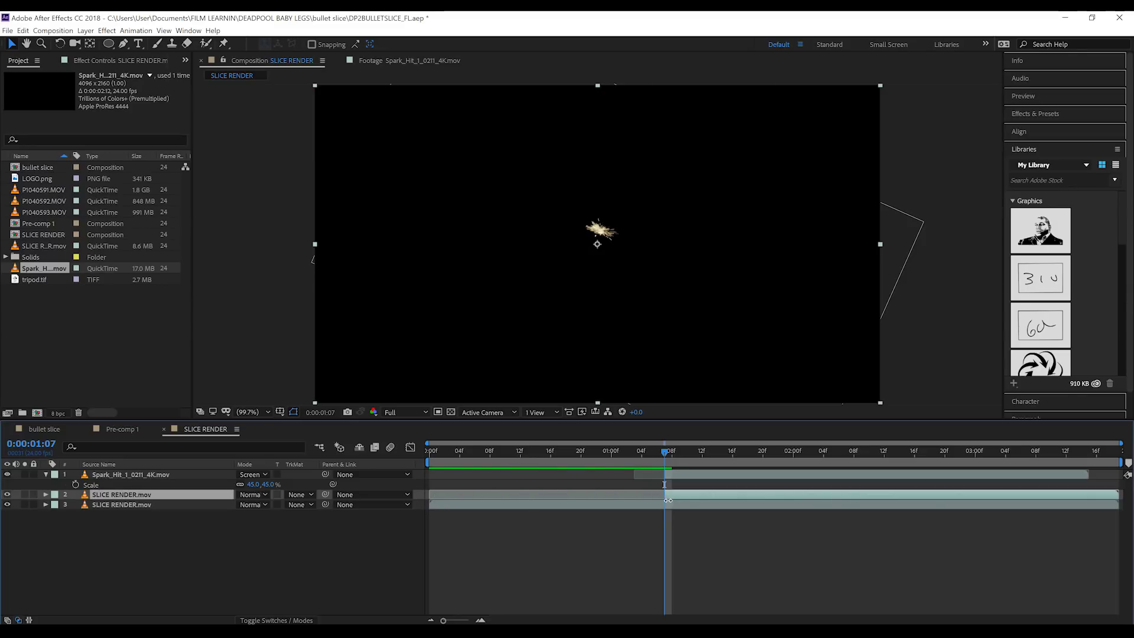
pyautogui.moveTo(671, 453); pyautogui.dragTo(672, 451)
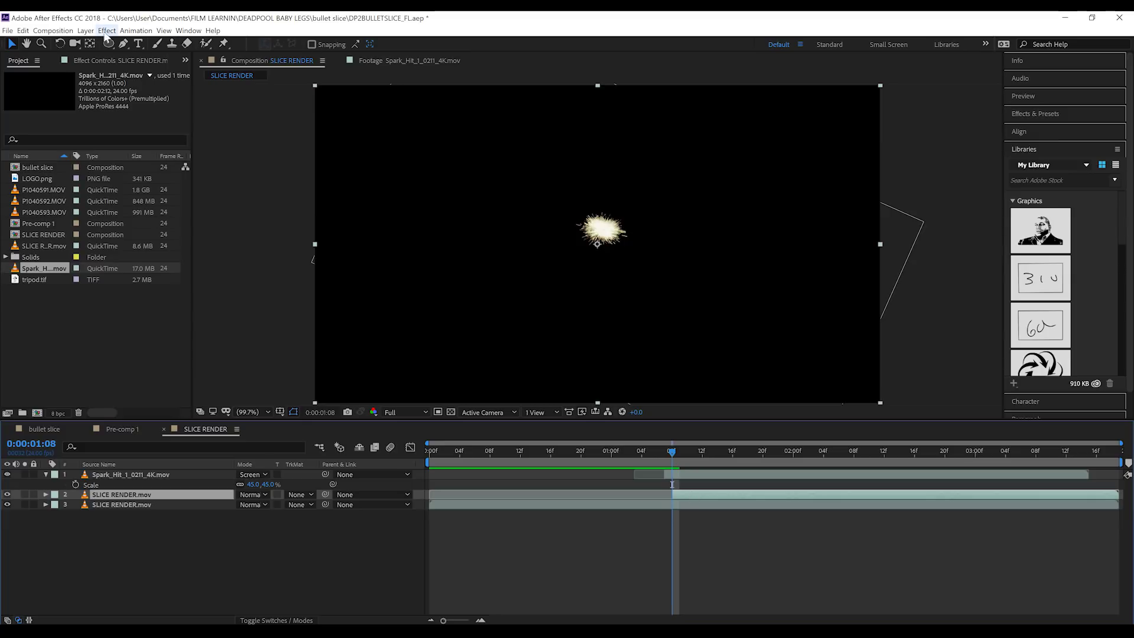
# Add an Exposure effect of 2.50 to the copy.
pyautogui.click(107, 31)
pyautogui.moveTo(133, 135)
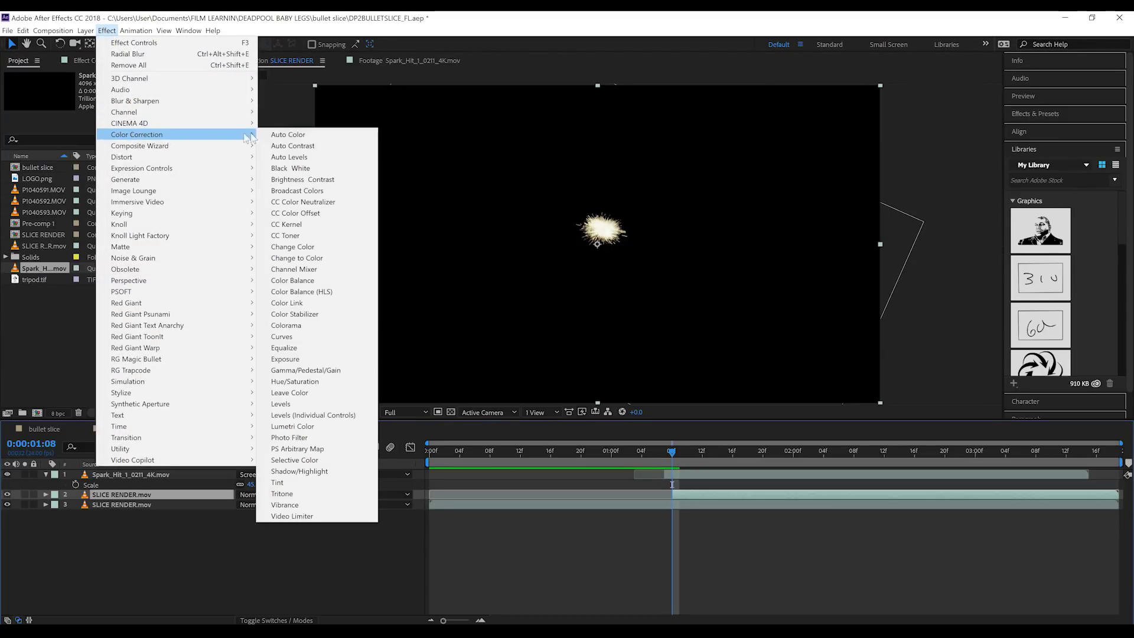
pyautogui.click(287, 358)
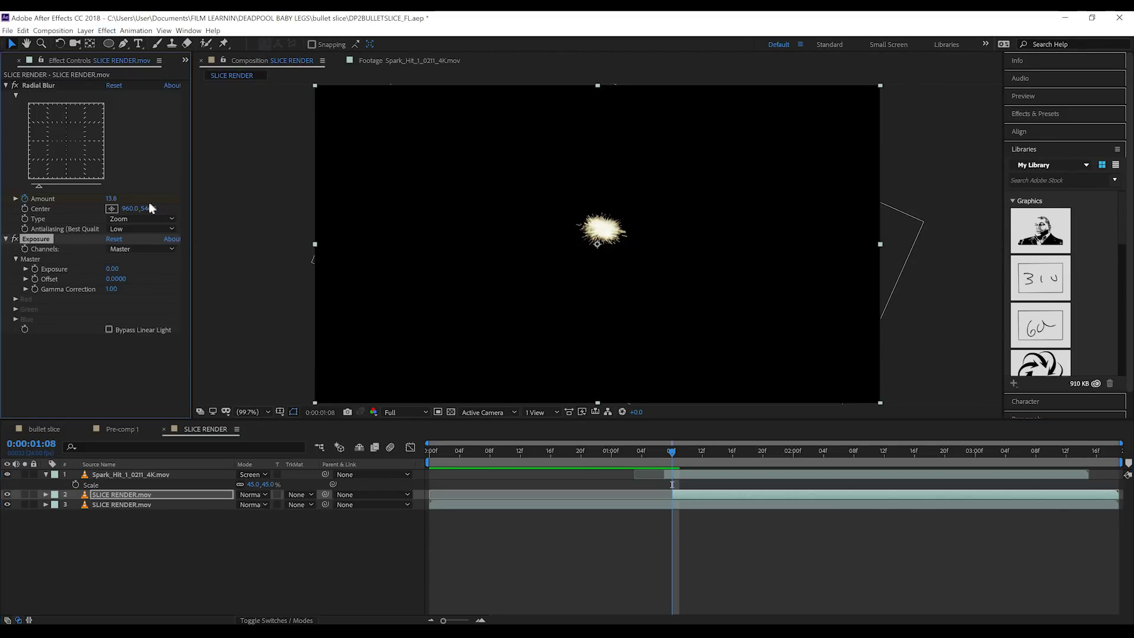
pyautogui.click(111, 268)
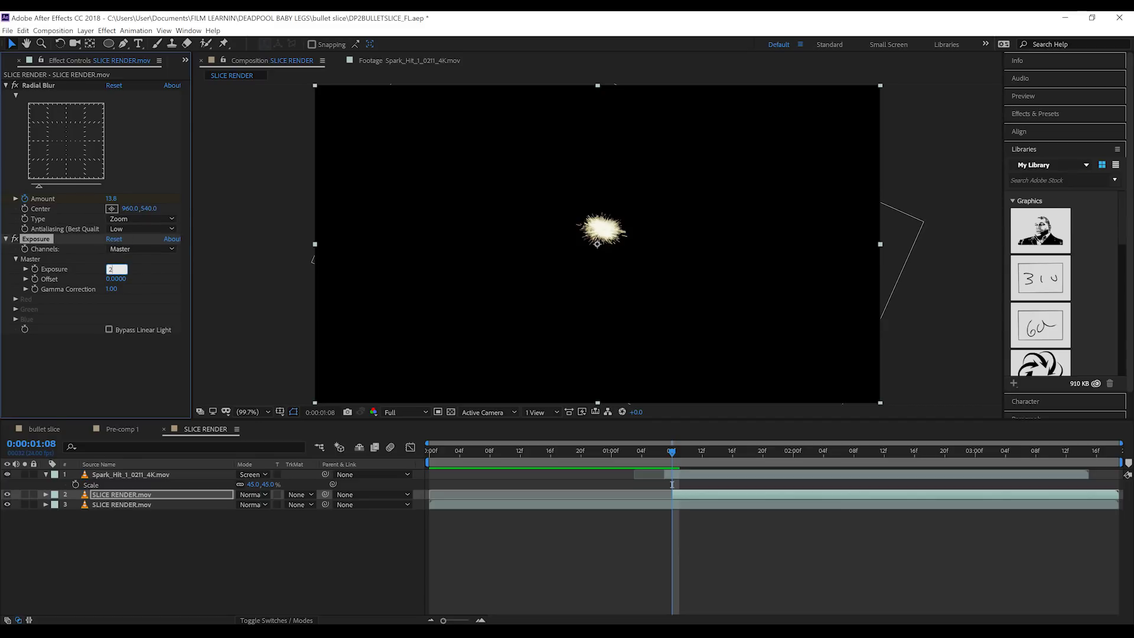
pyautogui.press('Return')
# Add a Fast Box Blur with radius 2.0 to the copy at frame 1:08.
pyautogui.click(701, 452)
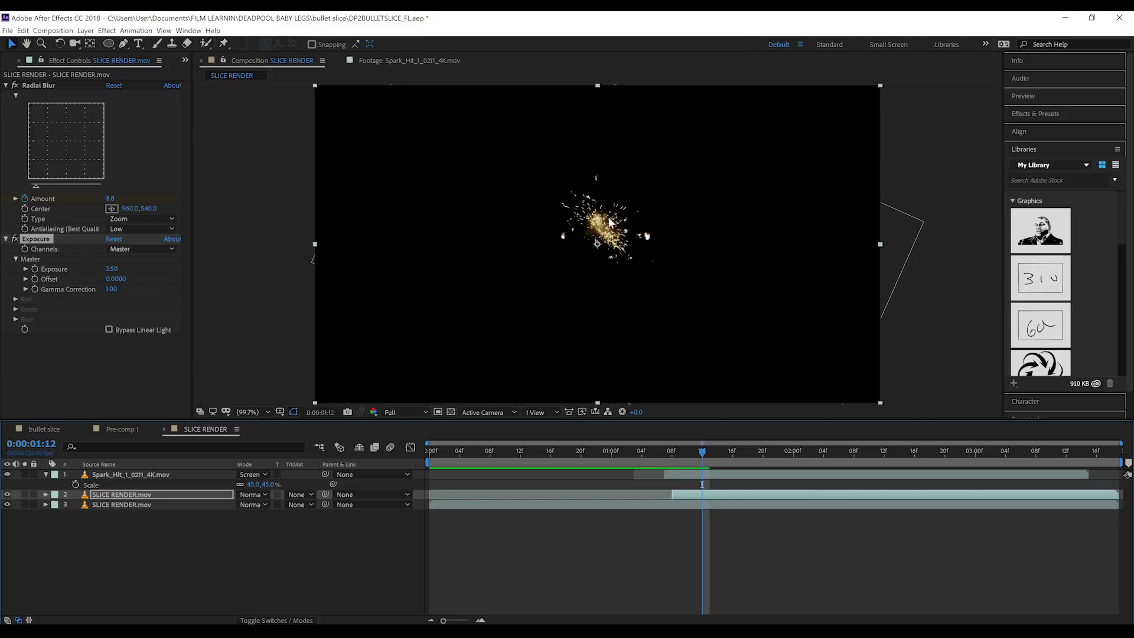
pyautogui.moveTo(686, 454); pyautogui.dragTo(672, 454)
pyautogui.click(107, 31)
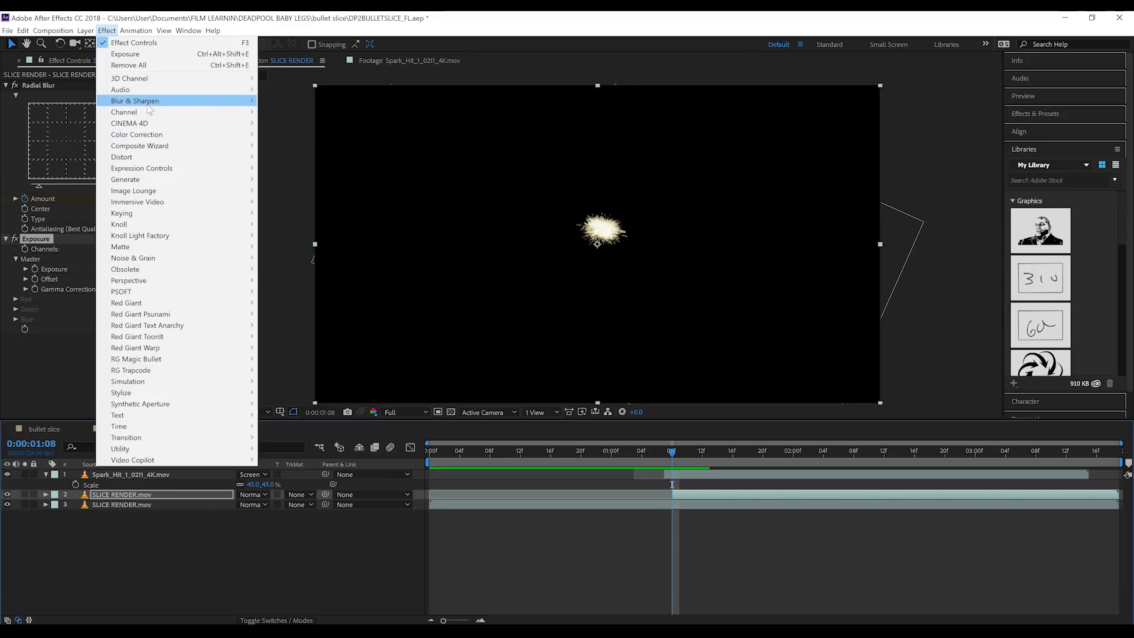
pyautogui.click(292, 212)
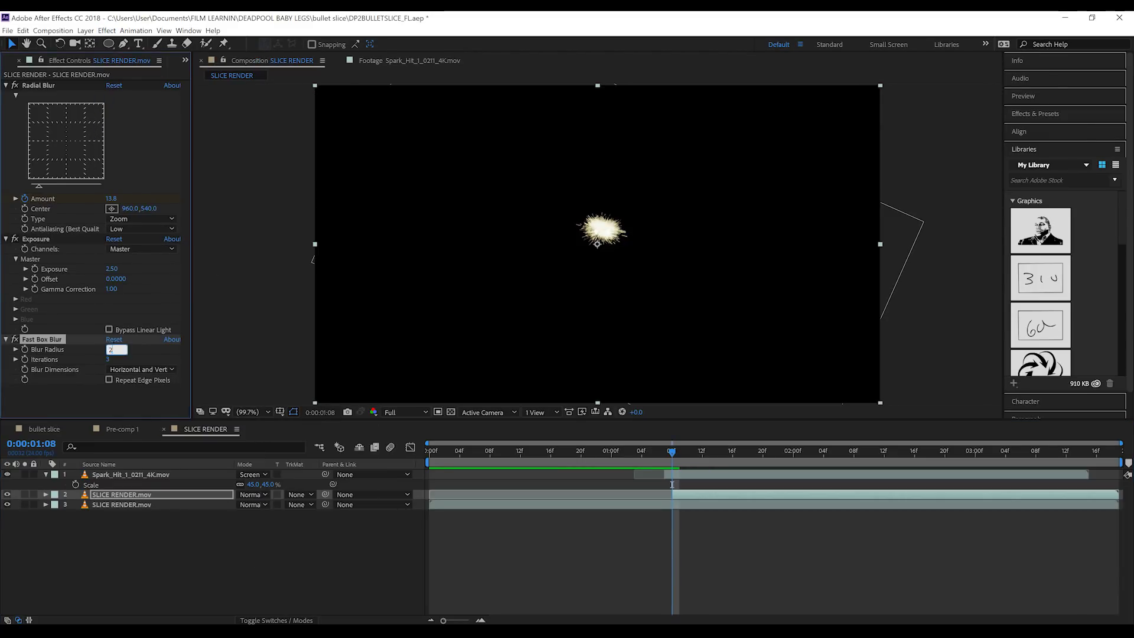
pyautogui.moveTo(110, 349); pyautogui.dragTo(291, 354)
# Keyframe the copy's Opacity from 100% at 0:00:01:08 to 0% at 0:00:01:19, then preview the fade.
pyautogui.moveTo(679, 455); pyautogui.dragTo(676, 457)
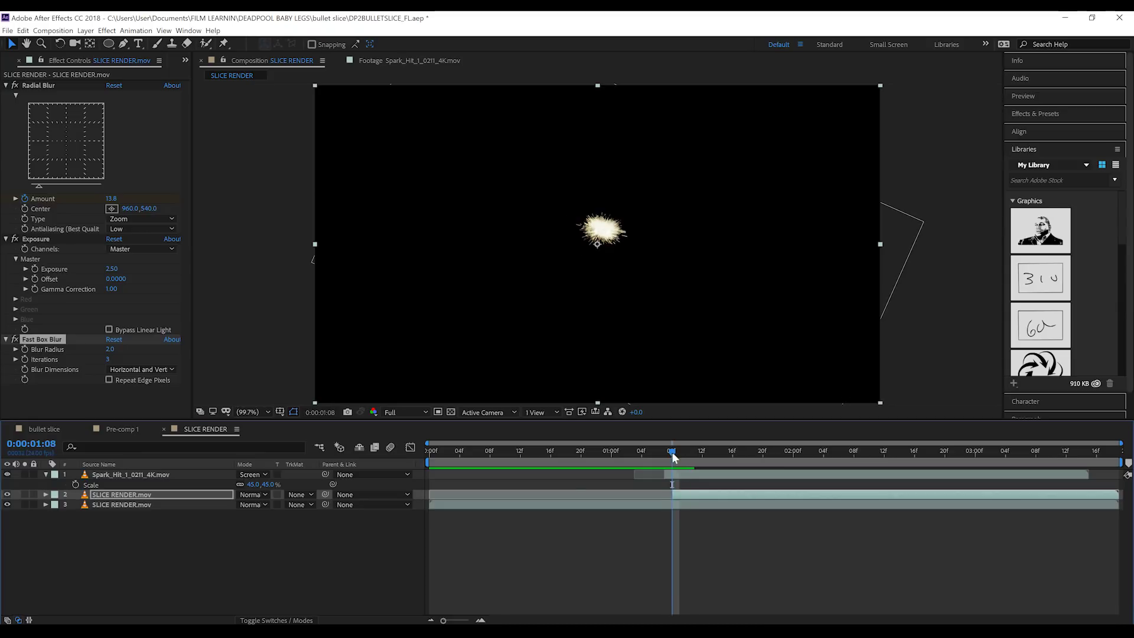
pyautogui.press('t')
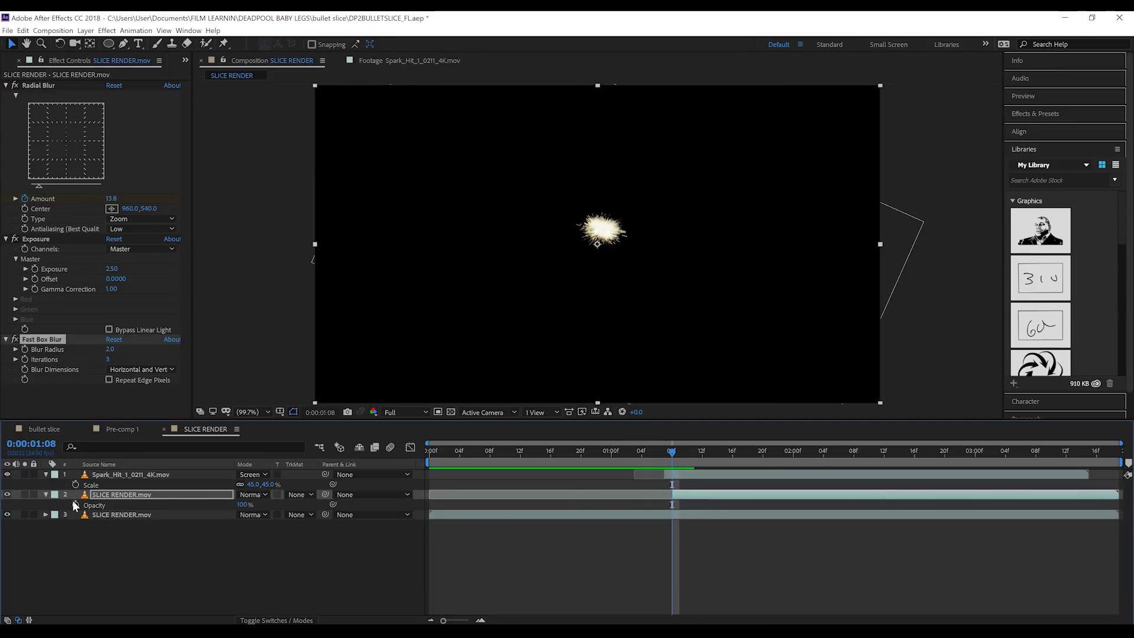
pyautogui.click(75, 505)
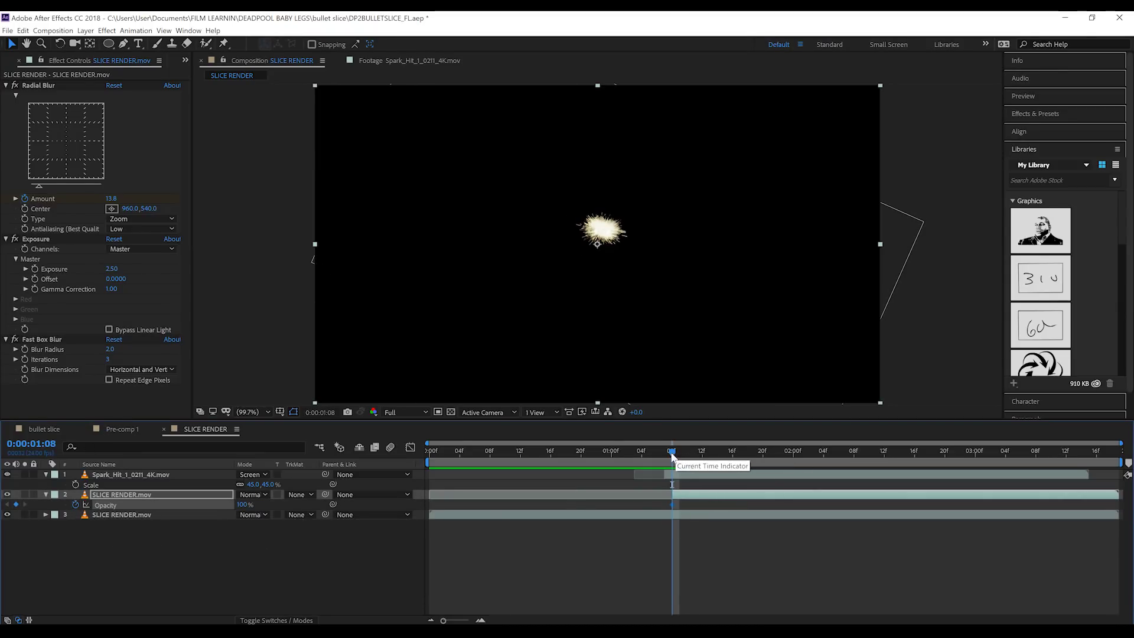
pyautogui.moveTo(671, 453); pyautogui.dragTo(756, 461)
pyautogui.click(241, 505)
pyautogui.write('0')
pyautogui.press('Return')
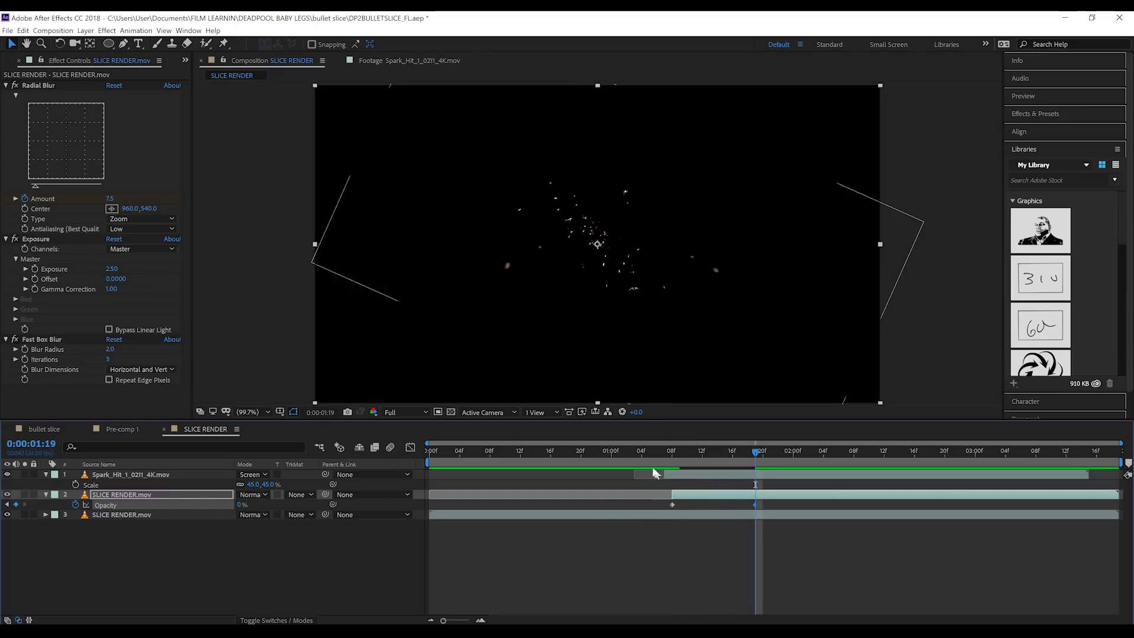
pyautogui.press('Home')
pyautogui.press('space')
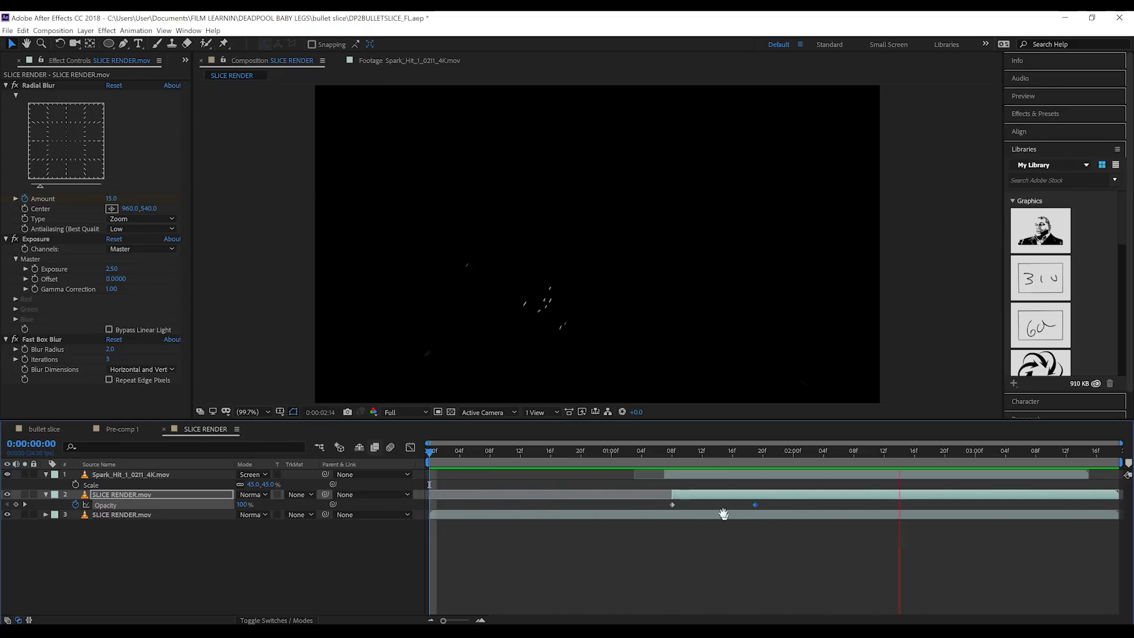
# Duplicate the Spark_Hit layer at frame 1:07.
pyautogui.press('space')
pyautogui.click(664, 450)
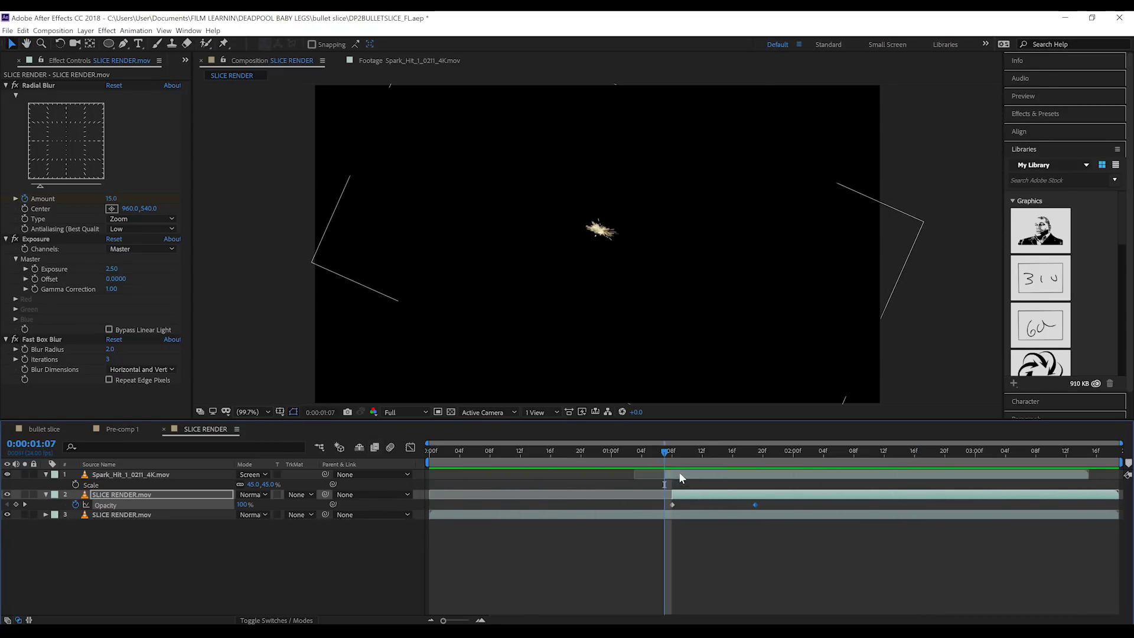
pyautogui.click(680, 475)
pyautogui.hotkey('ctrl', 'd')
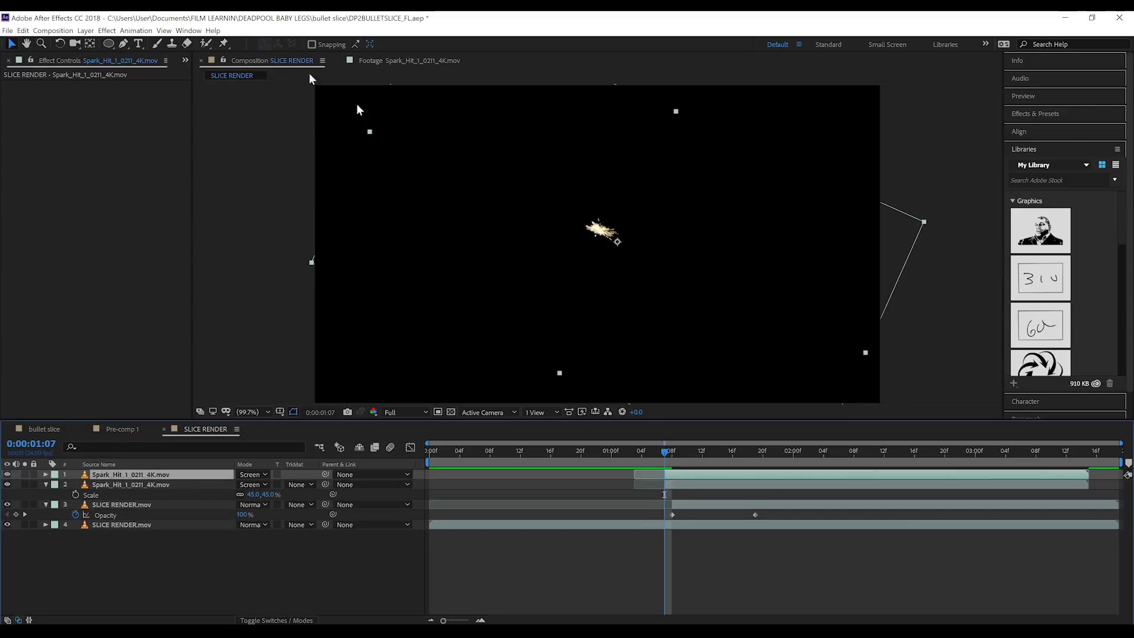
# Soften the spark into a glow with a Fast Box Blur radius of 90 and preview it.
pyautogui.click(107, 30)
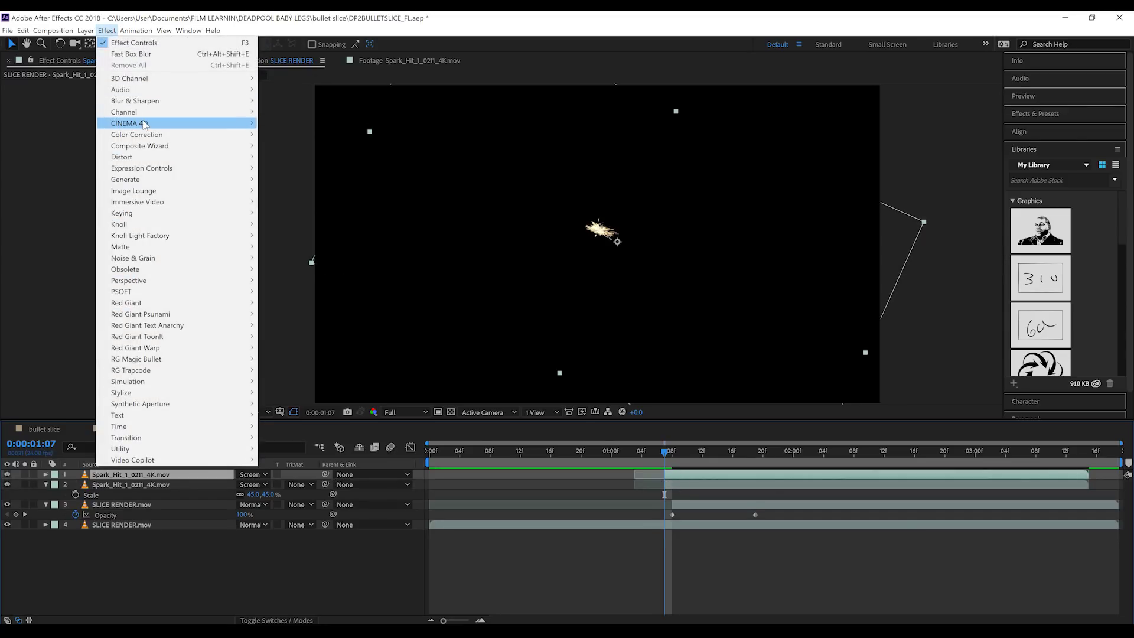
pyautogui.moveTo(149, 102)
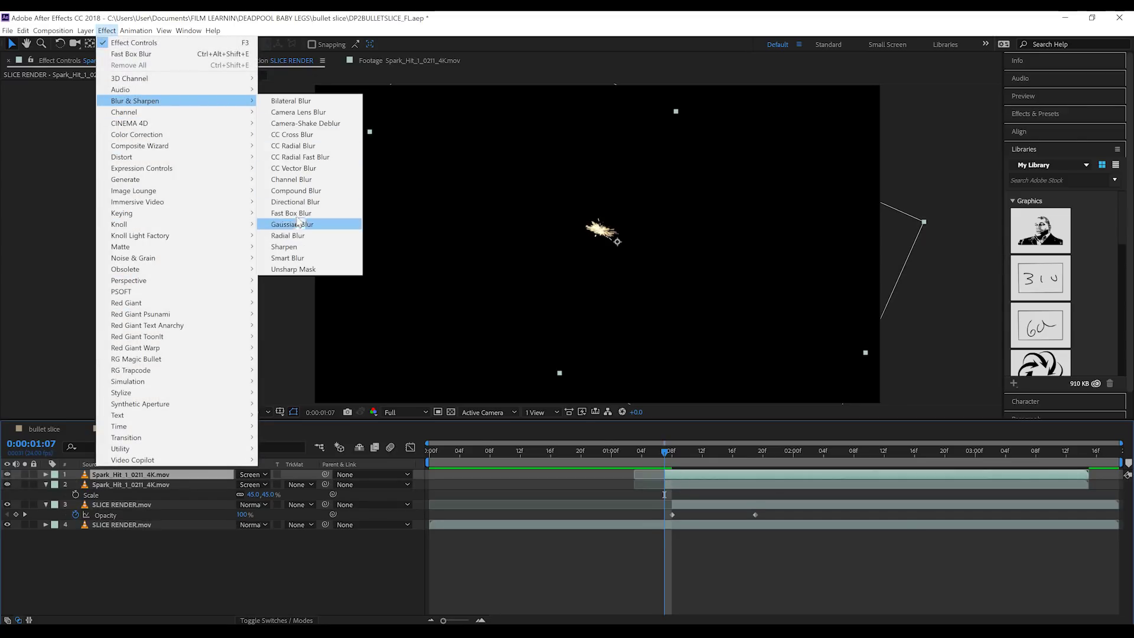
pyautogui.click(298, 214)
pyautogui.click(110, 95)
pyautogui.press('Return')
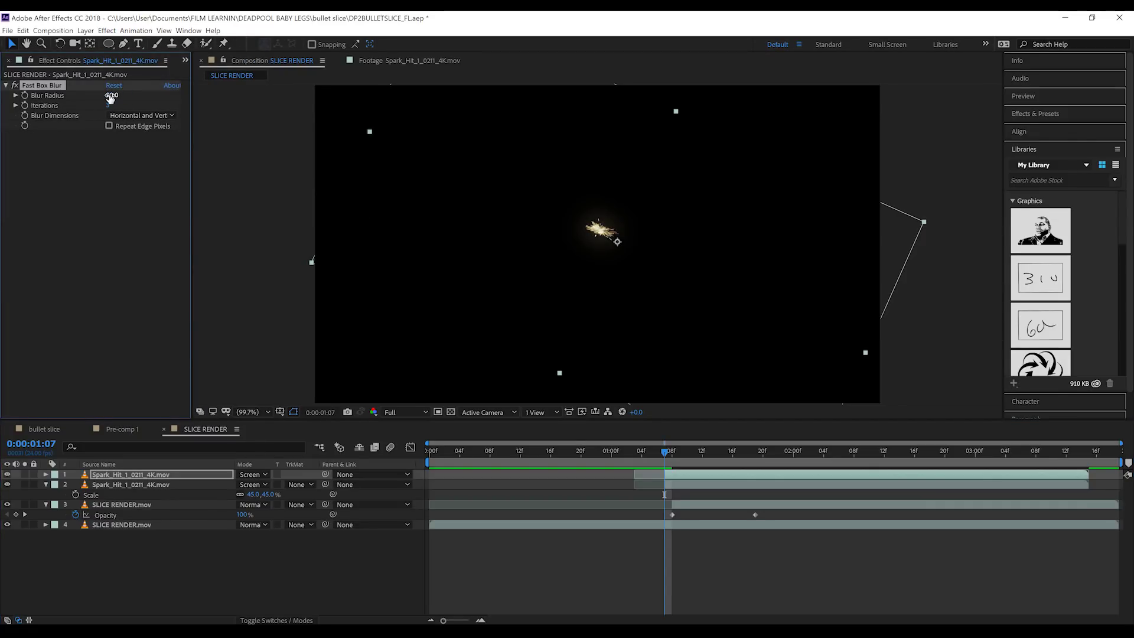
pyautogui.moveTo(606, 452); pyautogui.dragTo(498, 451)
pyautogui.press('space')
# Apply a Tint at 45.0 to the second Spark_Hit copy and review the hit frames.
pyautogui.click(685, 485)
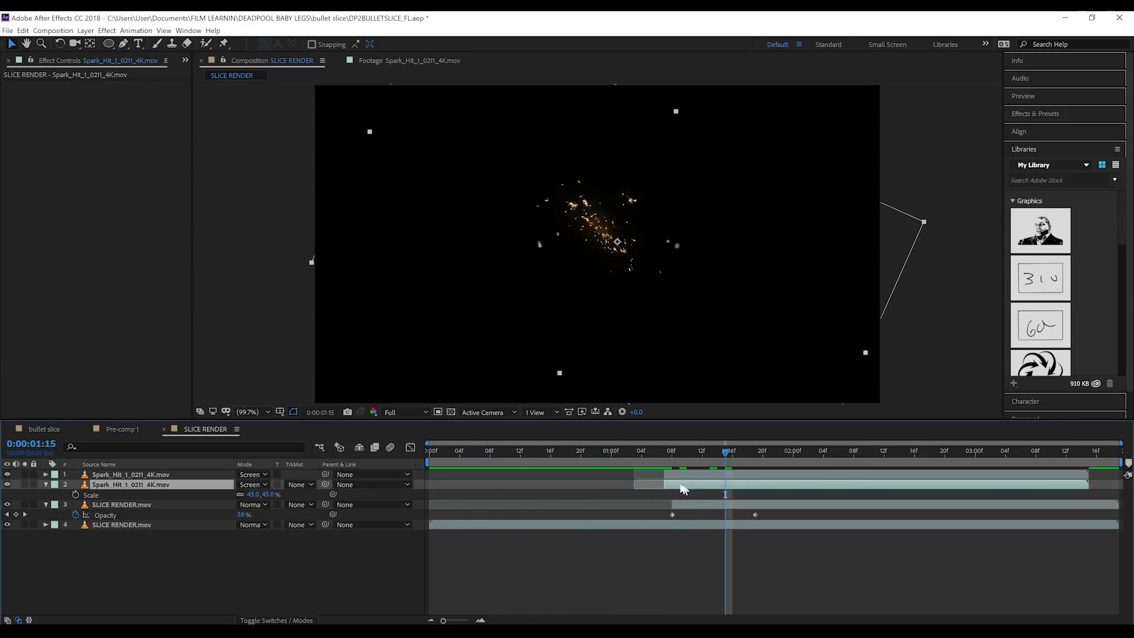
pyautogui.click(108, 30)
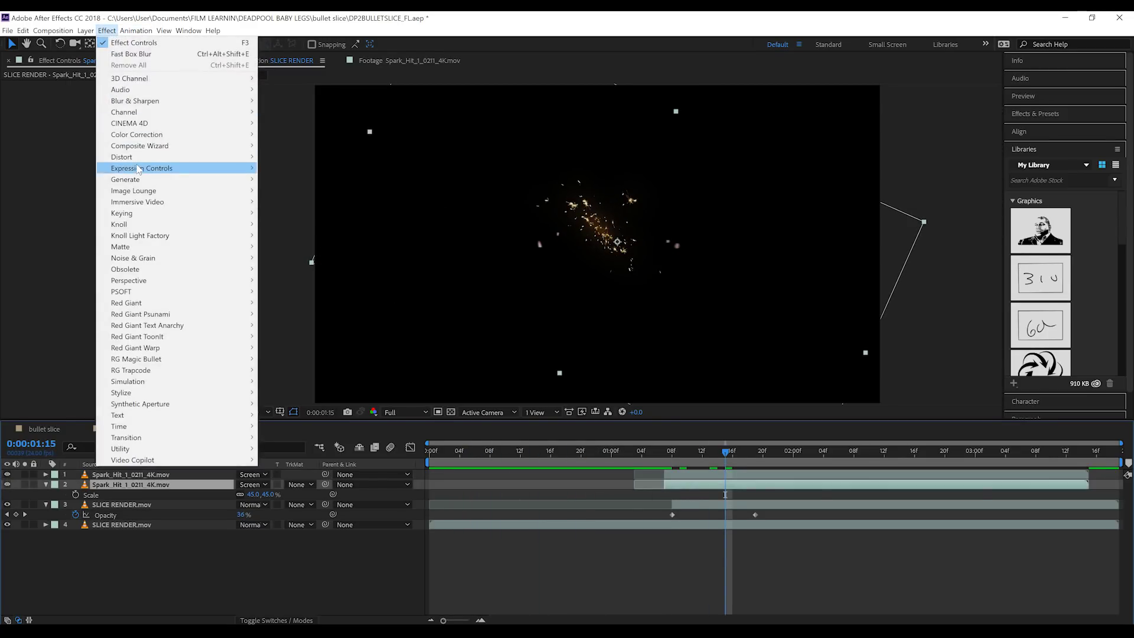
pyautogui.moveTo(142, 141)
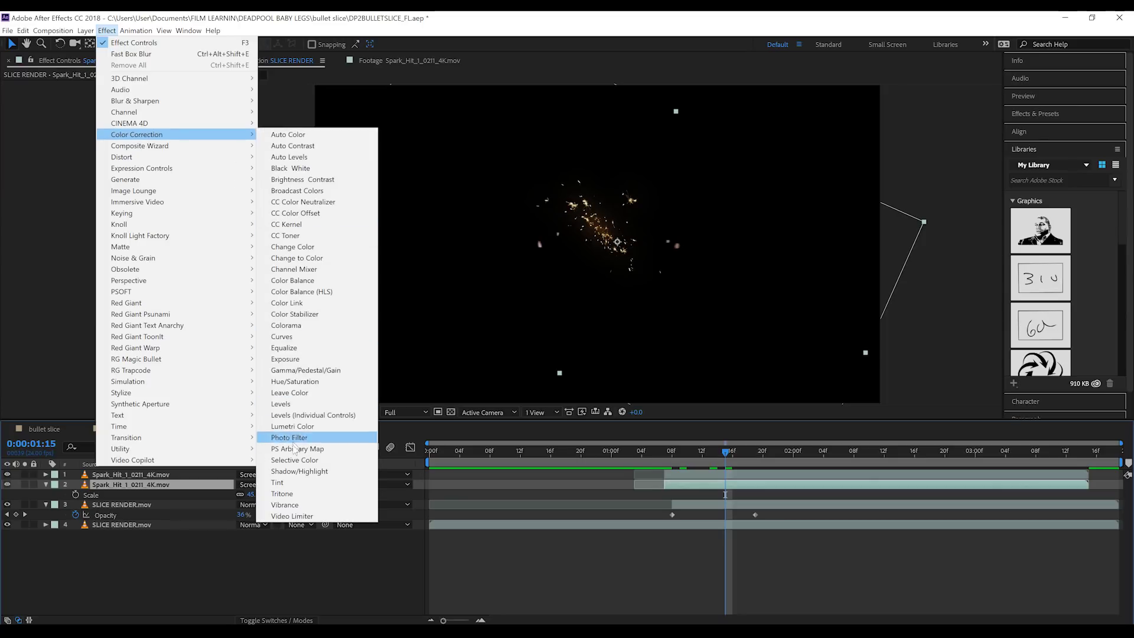
pyautogui.click(291, 483)
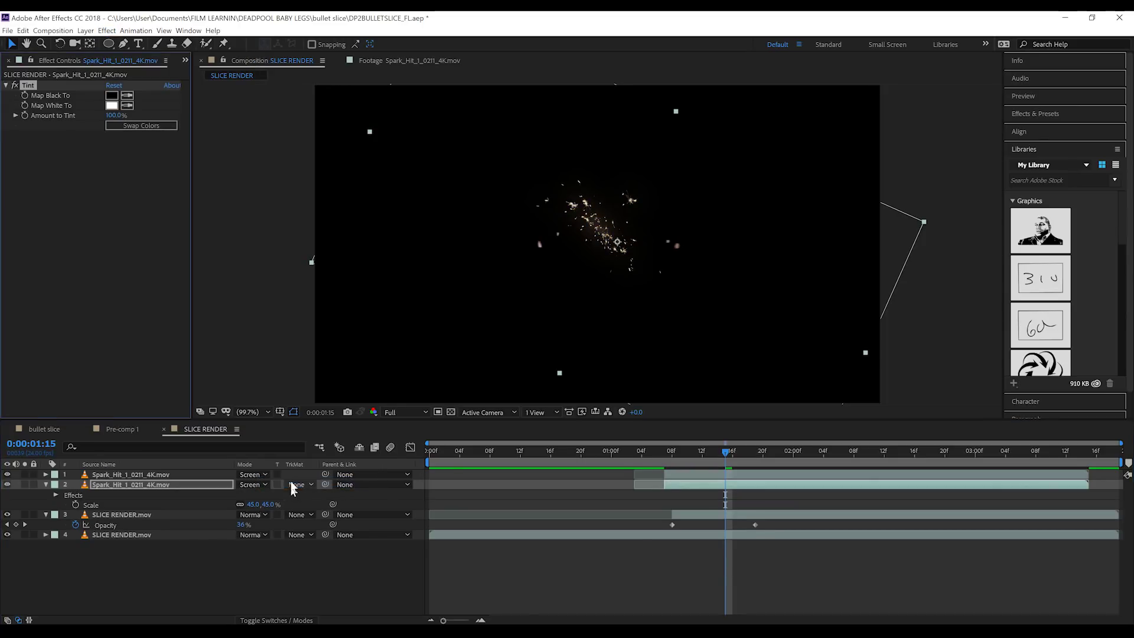
pyautogui.click(108, 114)
pyautogui.write('45.0')
pyautogui.press('Return')
pyautogui.click(101, 473)
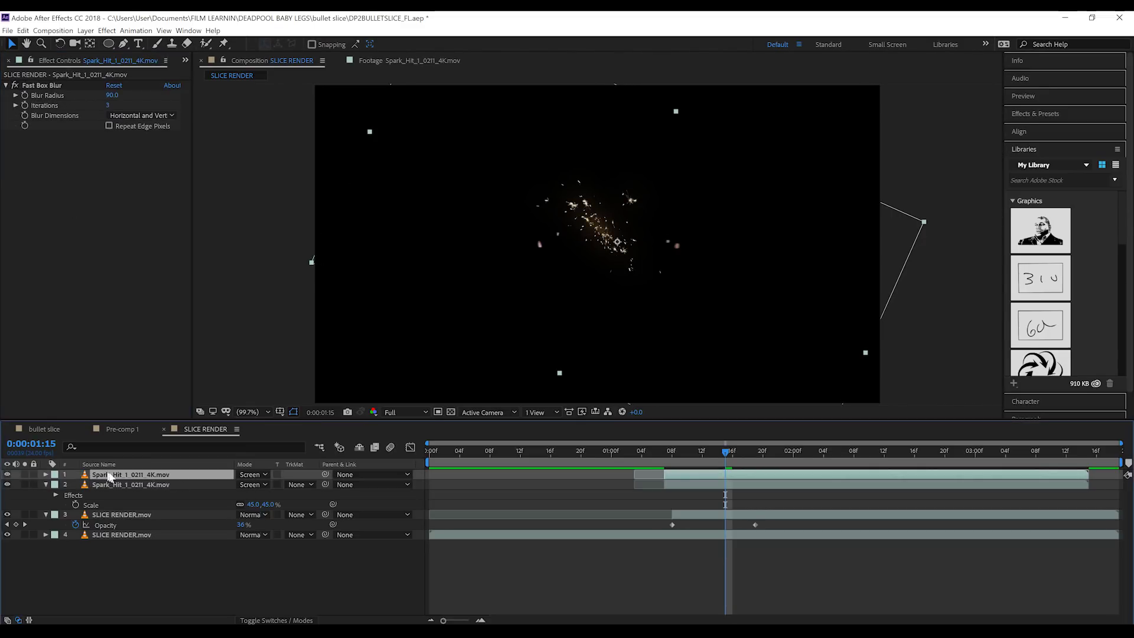
pyautogui.moveTo(572, 462); pyautogui.dragTo(641, 483)
# In the bullet slice comp, close Pre-comp 1 and place SLICE RENDER above ACTOR at the sword strike.
pyautogui.click(53, 428)
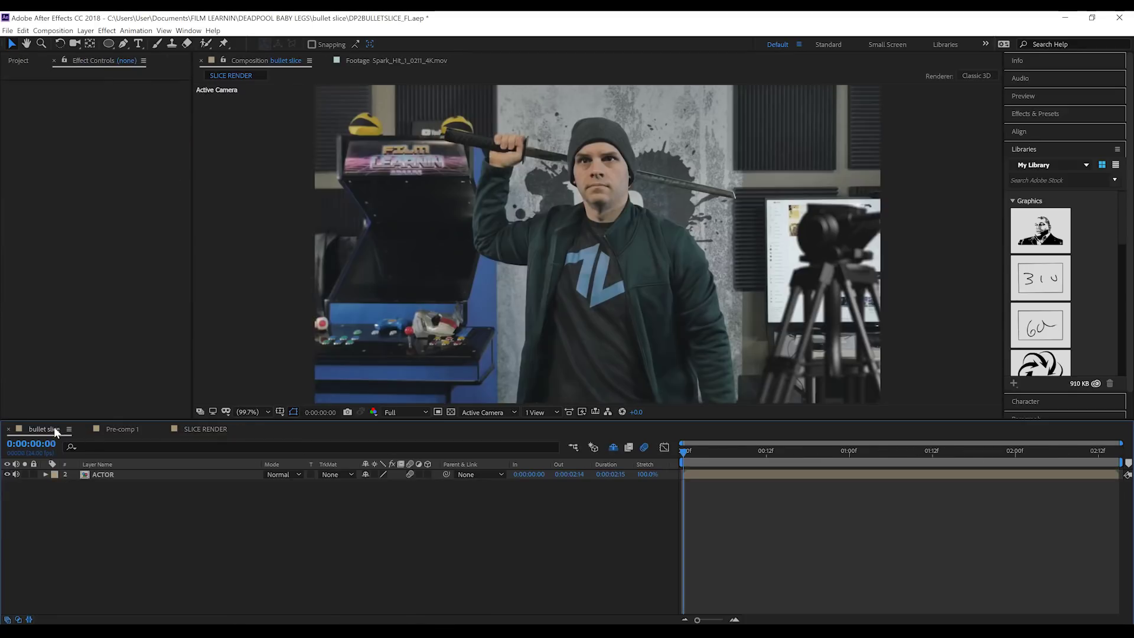
pyautogui.click(86, 429)
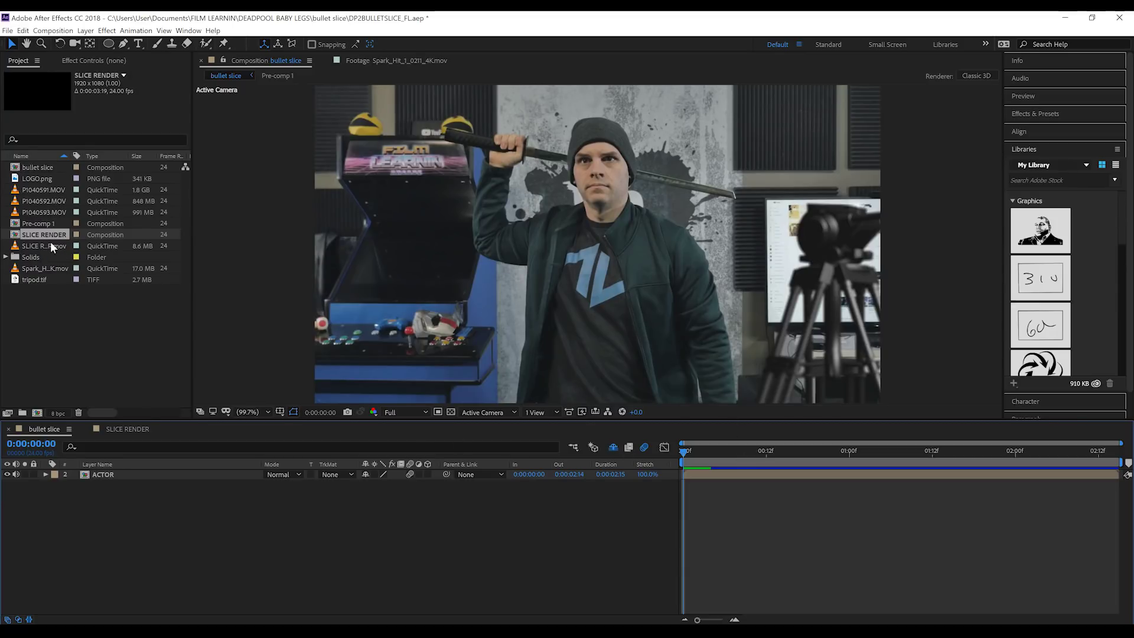
pyautogui.moveTo(46, 233); pyautogui.dragTo(103, 479)
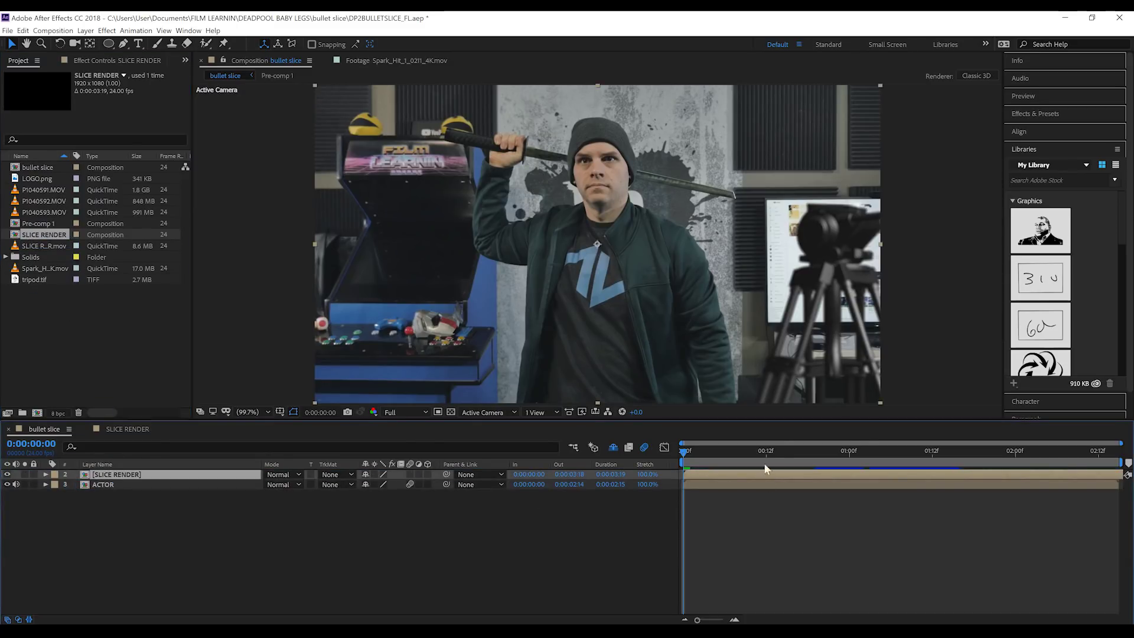
pyautogui.moveTo(700, 450); pyautogui.dragTo(898, 475)
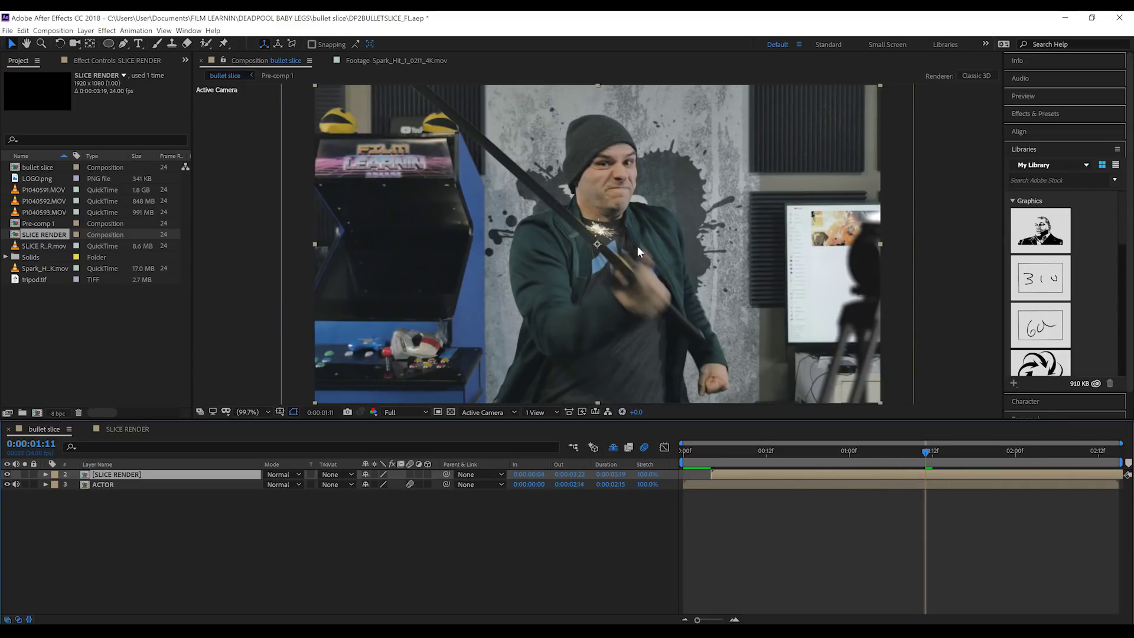
# Nudge SLICE RENDER 12 pixels left onto the blade and preview the composite to frame 0:15.
pyautogui.moveTo(609, 232); pyautogui.dragTo(602, 232)
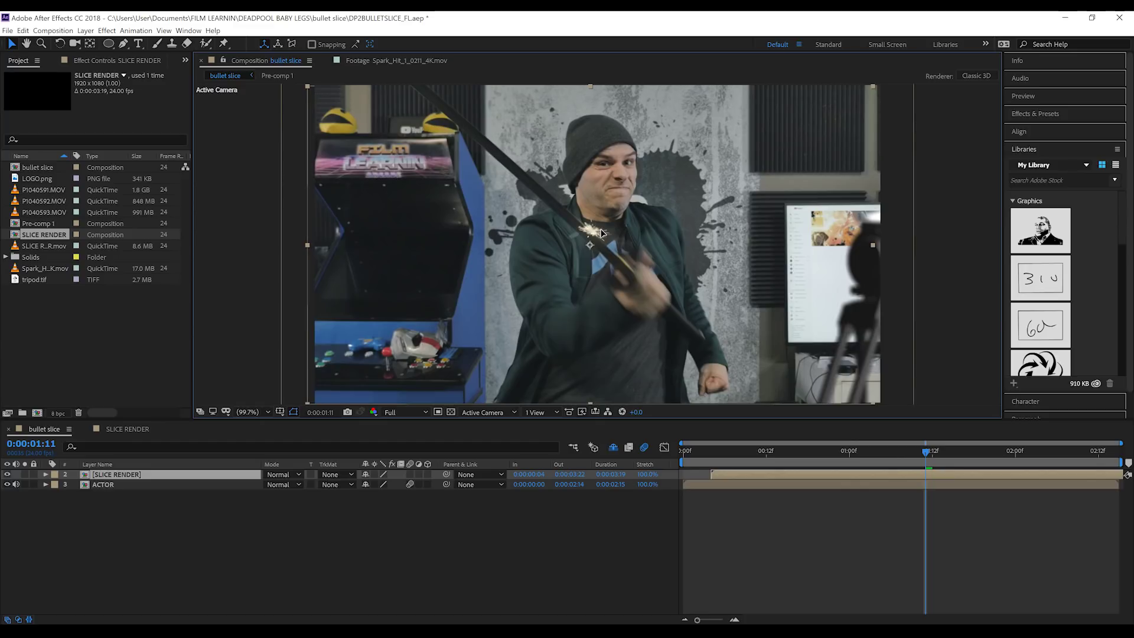
pyautogui.click(682, 477)
pyautogui.click(687, 449)
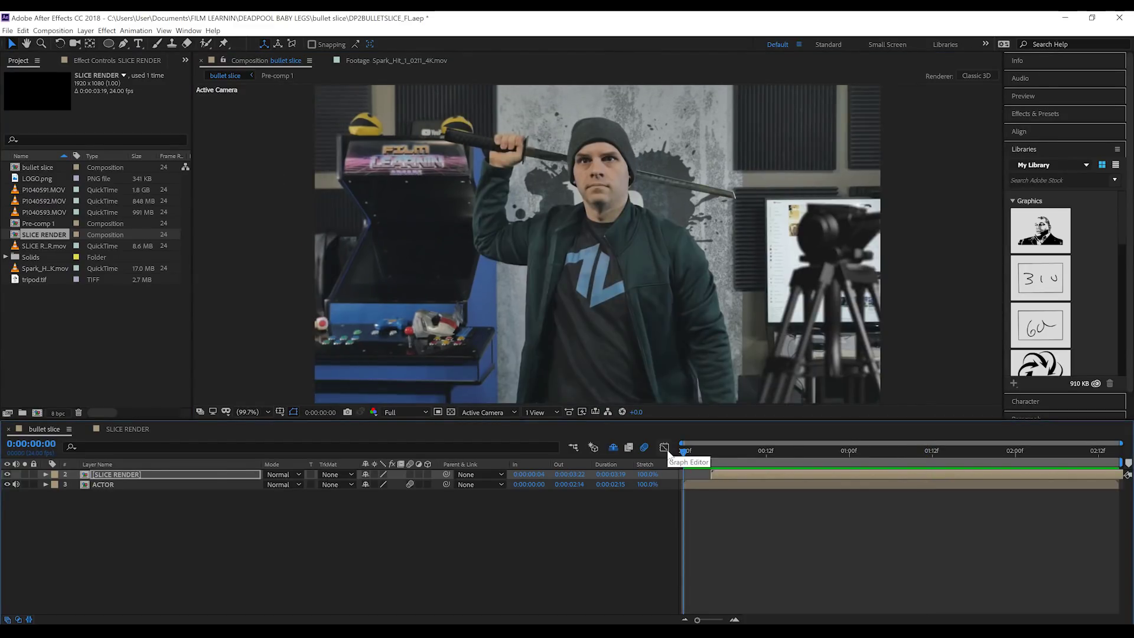
pyautogui.press('space')
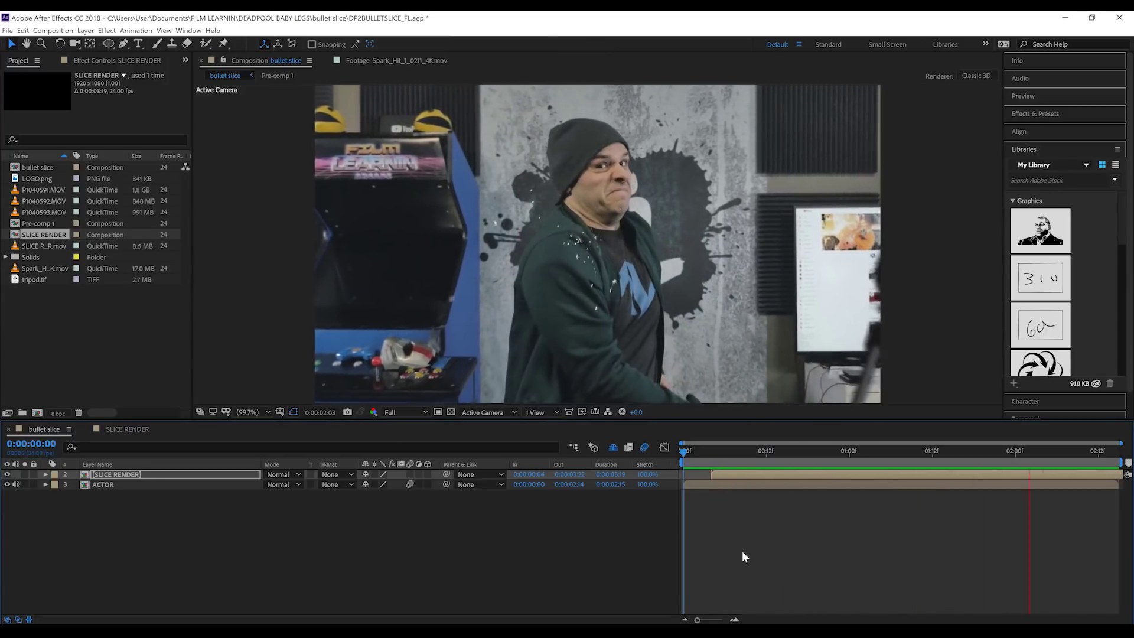
pyautogui.moveTo(764, 449); pyautogui.dragTo(781, 448)
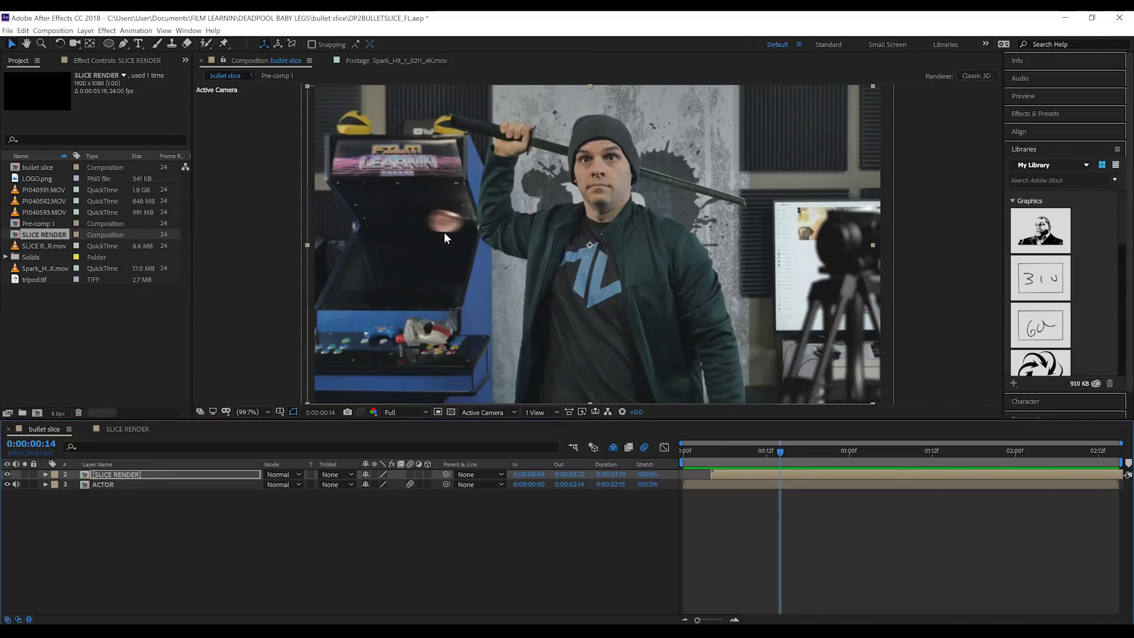
pyautogui.click(115, 475)
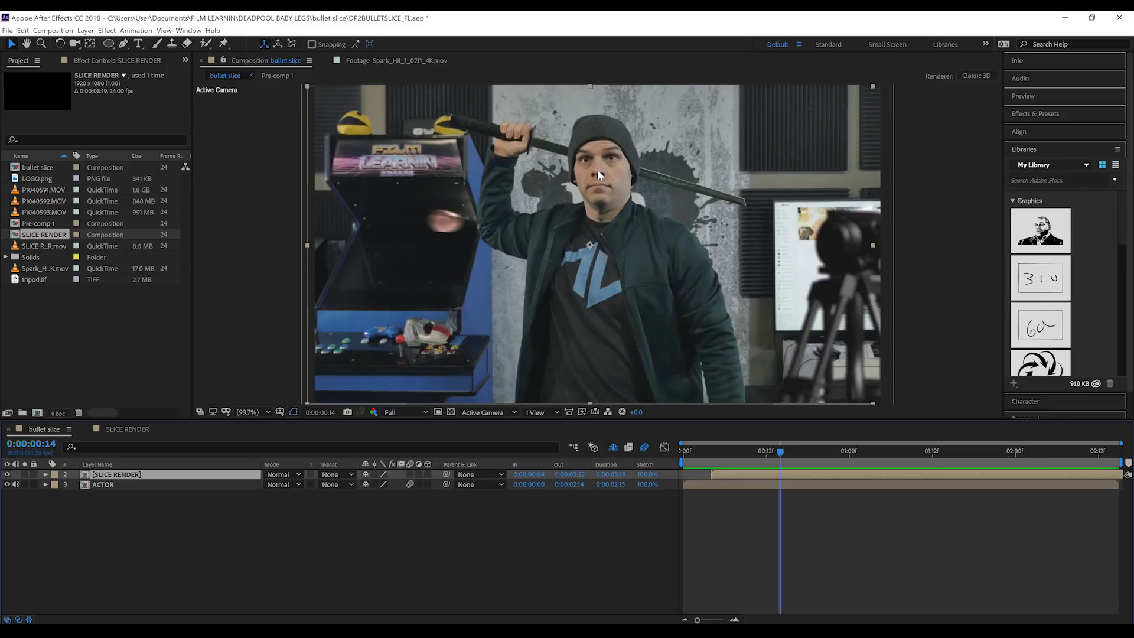
# Apply a Yellow Photo Filter at 25% density to SLICE RENDER and check the grade at 0:10.
pyautogui.click(107, 30)
pyautogui.moveTo(124, 136)
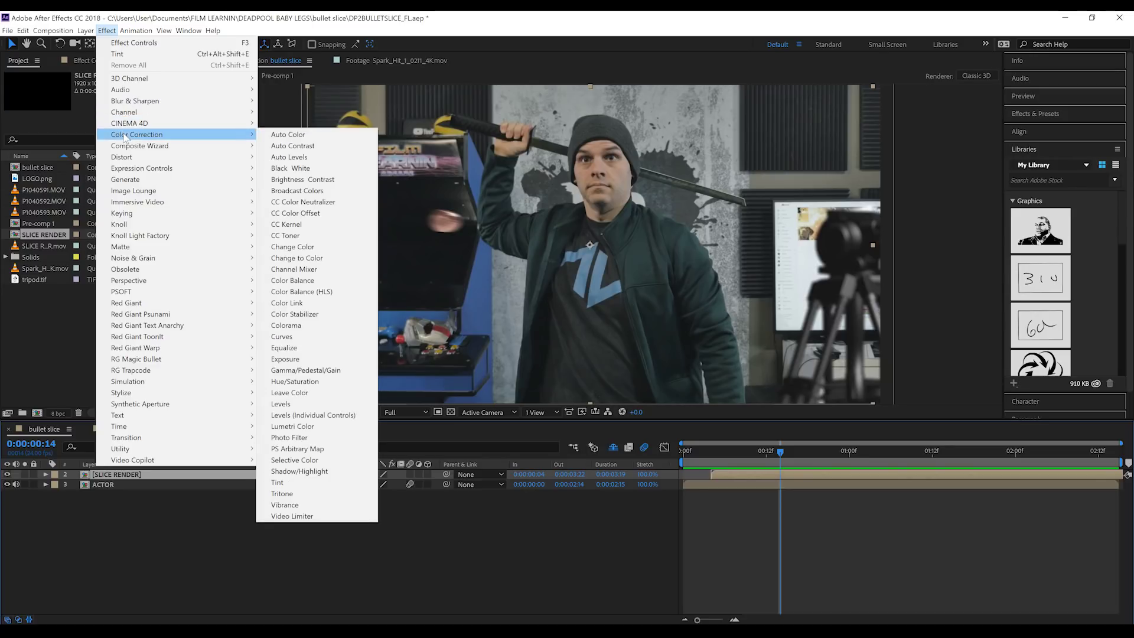
pyautogui.click(289, 437)
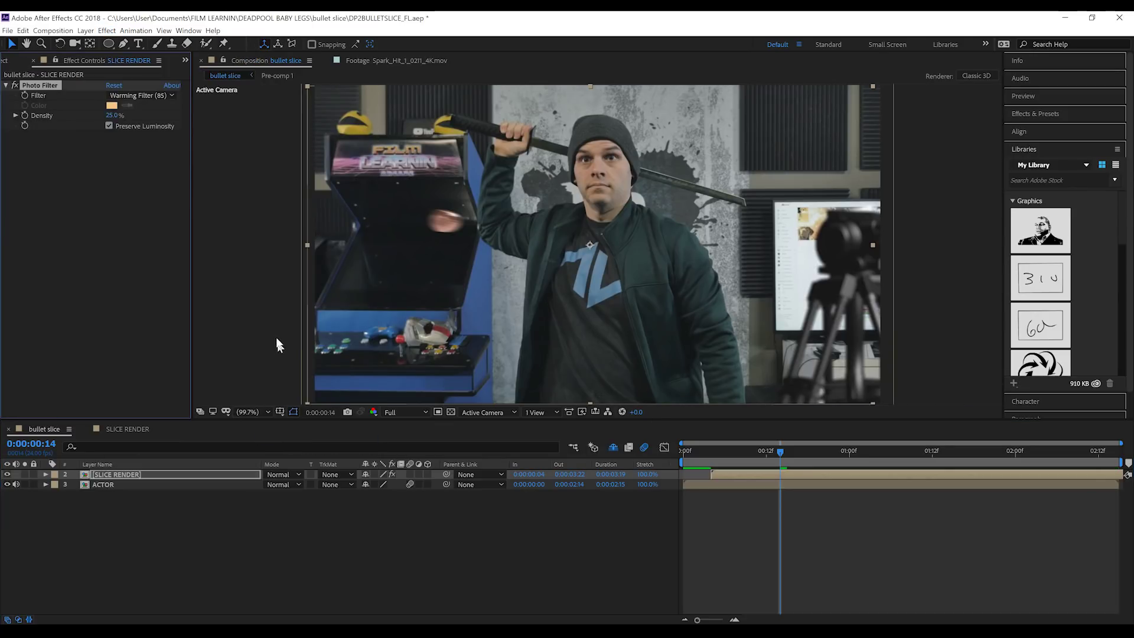
pyautogui.click(147, 96)
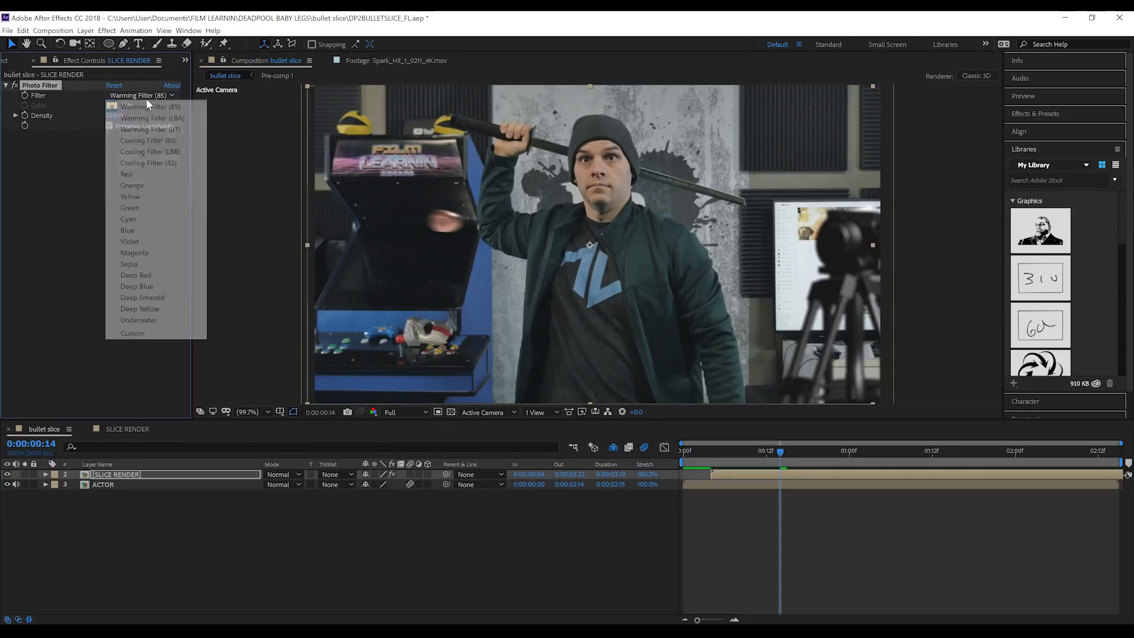
pyautogui.click(136, 196)
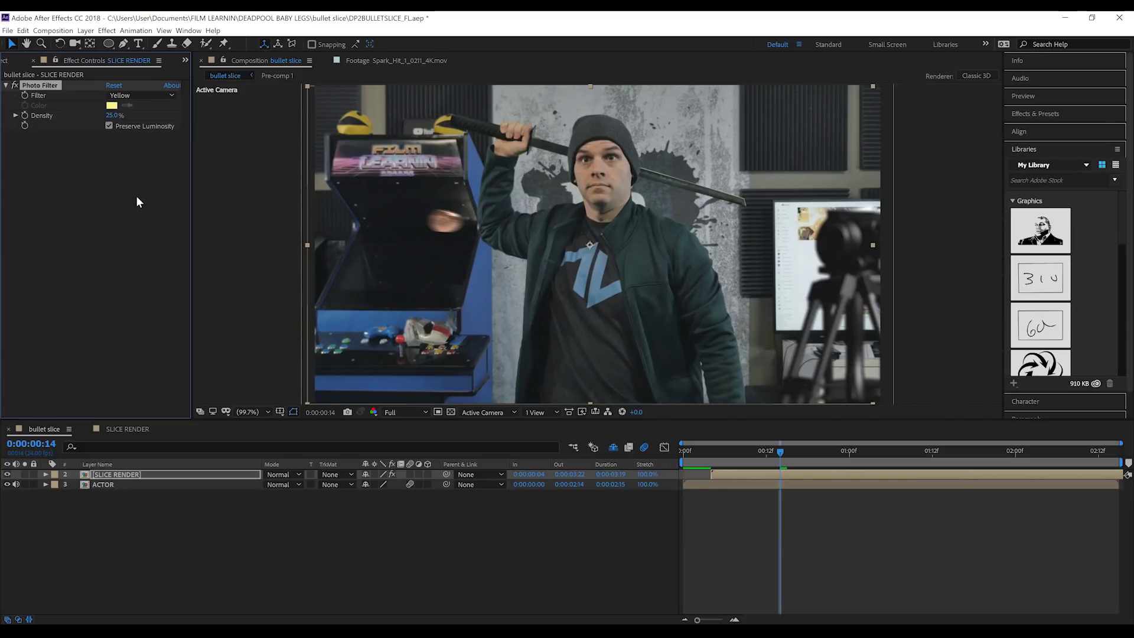
pyautogui.click(18, 84)
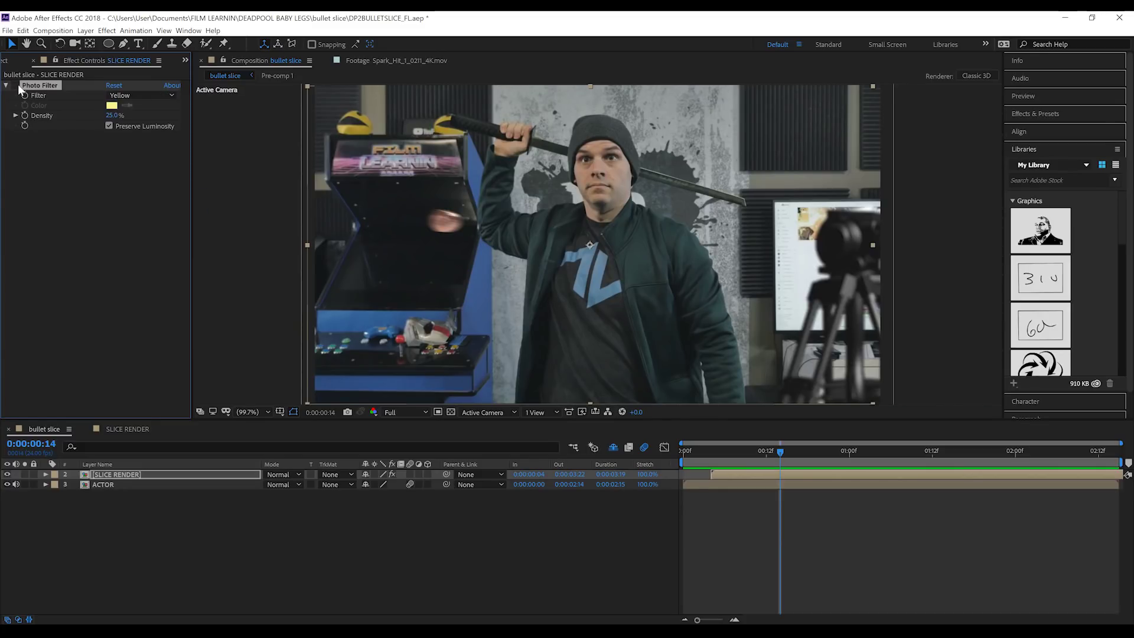
pyautogui.click(325, 555)
pyautogui.moveTo(690, 449); pyautogui.dragTo(805, 453)
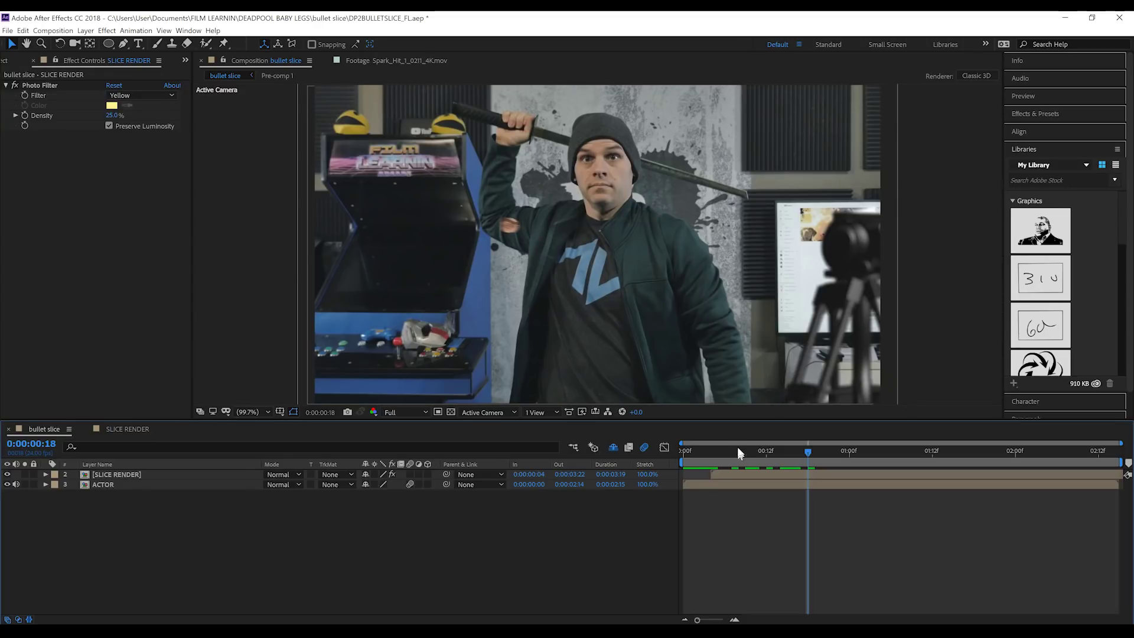
# Preview the shot from the start, stopping at 0:00:02:06.
pyautogui.moveTo(692, 452)
pyautogui.mouseDown()
pyautogui.moveTo(750, 450)
pyautogui.moveTo(673, 451)
pyautogui.mouseUp()
pyautogui.press('space')
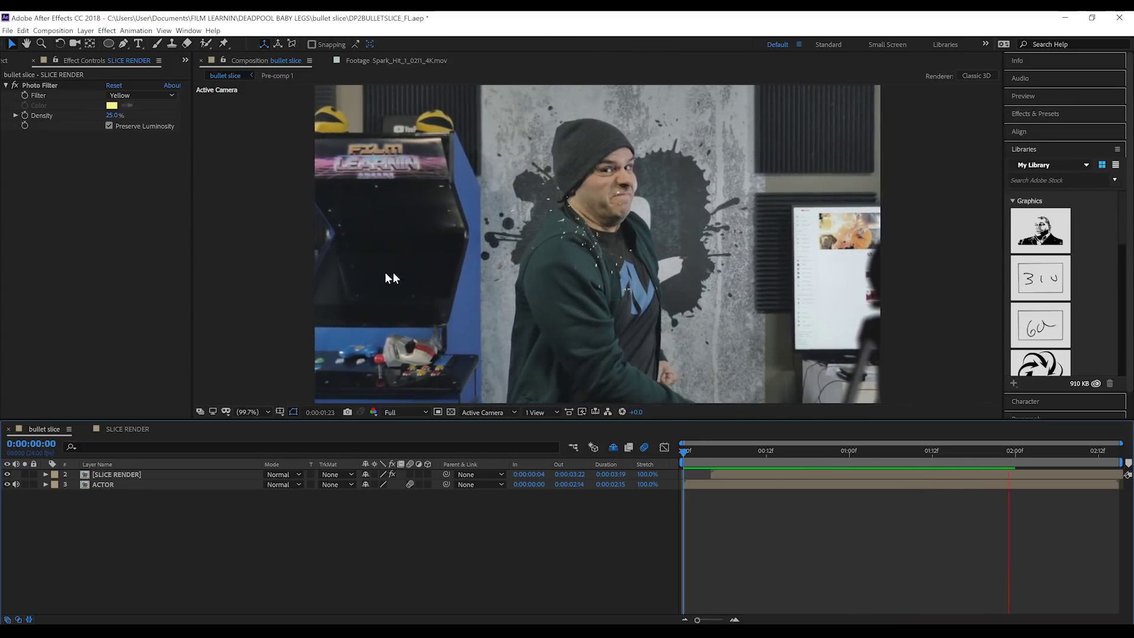
pyautogui.press('space')
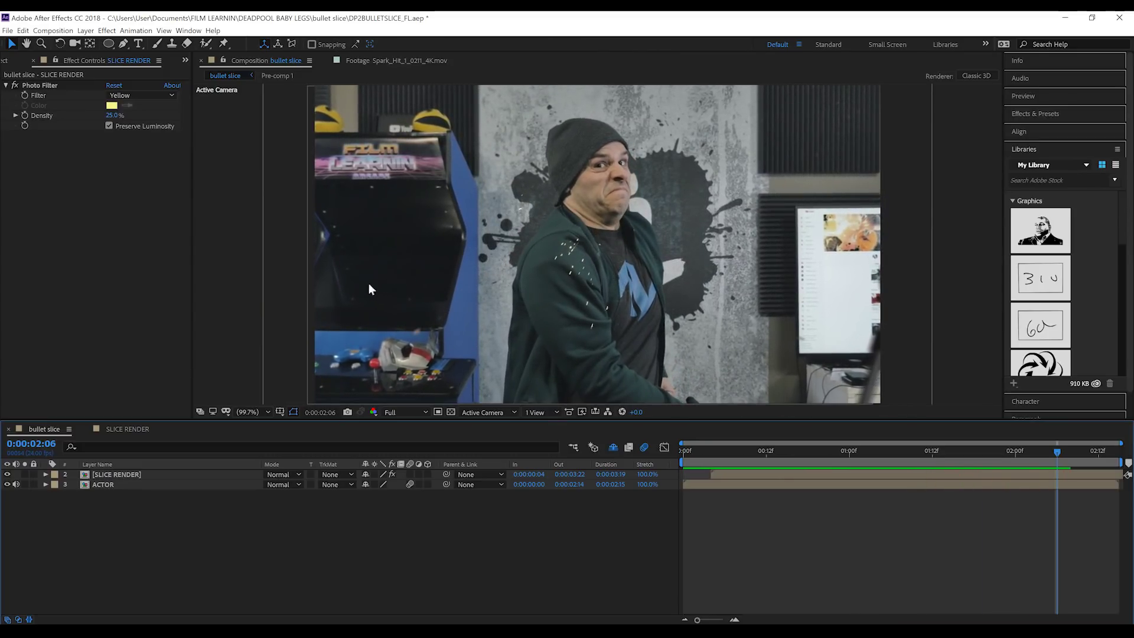
# Duplicate the SLICE RENDER layer and shift the copy's sparks up and left.
pyautogui.click(125, 474)
pyautogui.hotkey('ctrl', 'd')
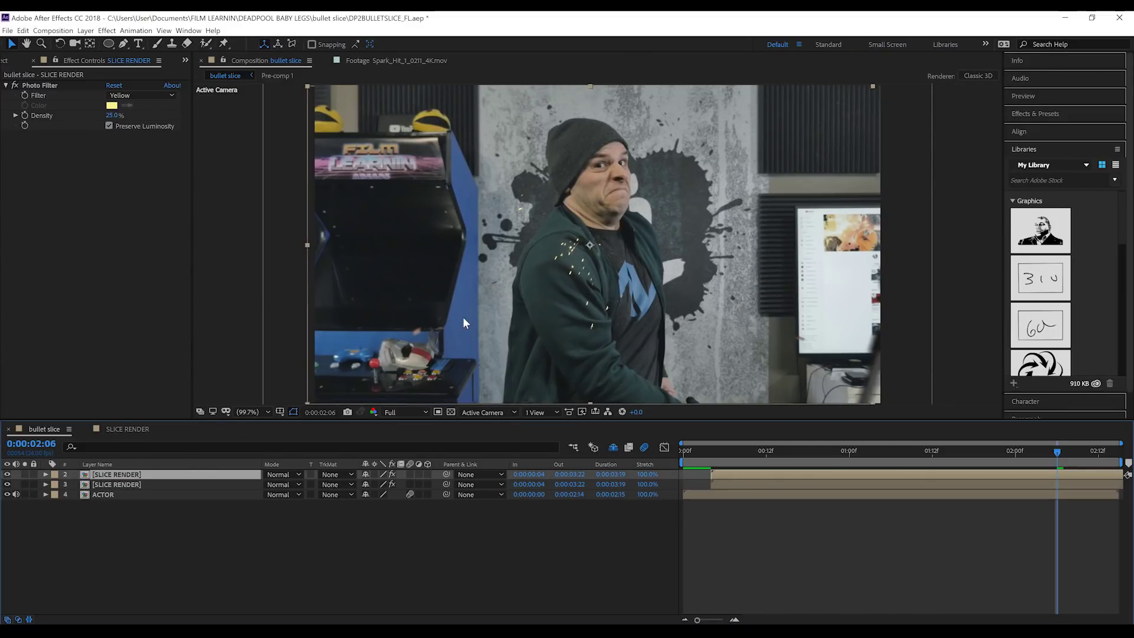
pyautogui.moveTo(462, 321); pyautogui.dragTo(455, 265)
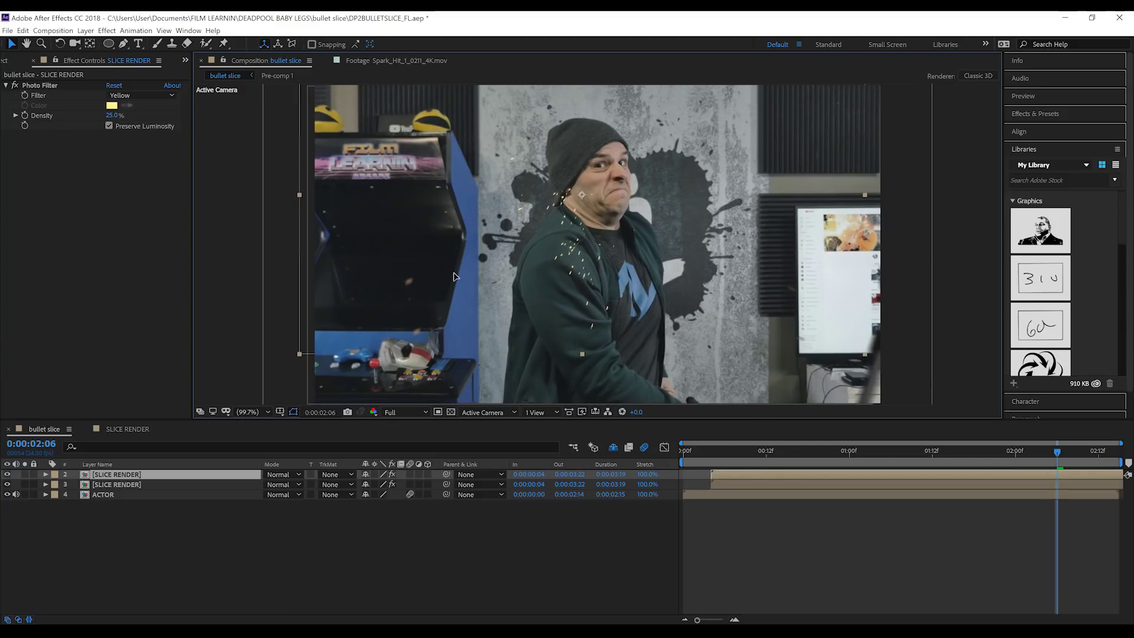
# Mask the duplicate to the arcade cabinet's screen with a four-corner Pen mask.
pyautogui.click(128, 46)
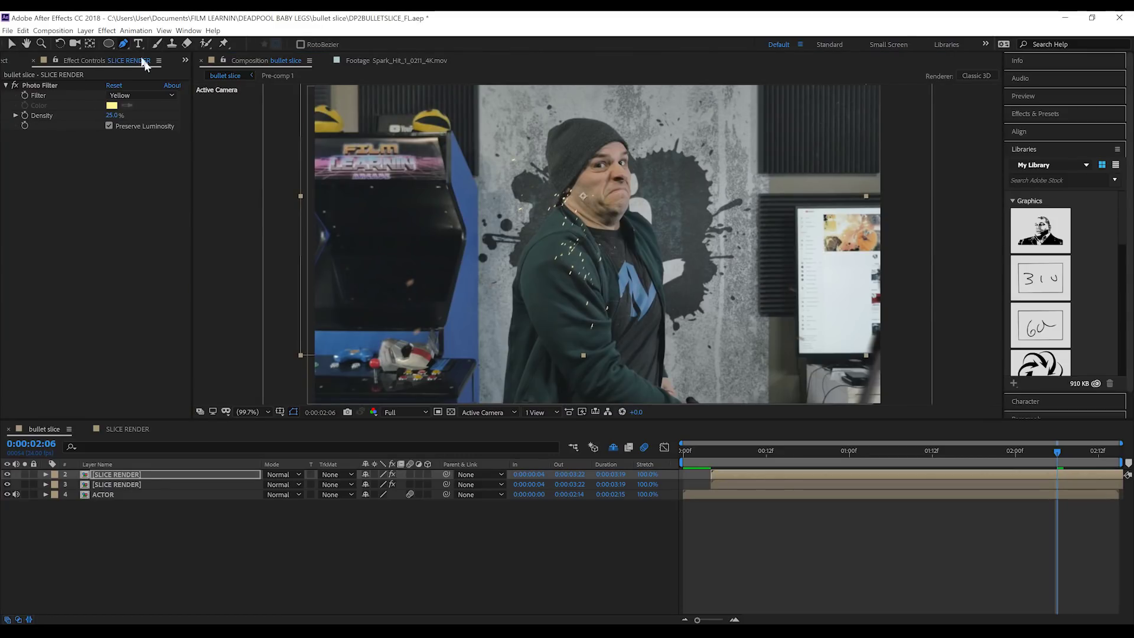
pyautogui.click(330, 233)
pyautogui.click(454, 236)
pyautogui.click(437, 302)
pyautogui.click(299, 306)
pyautogui.click(331, 232)
# Set the duplicate SLICE RENDER layer's opacity to 40%.
pyautogui.press('t')
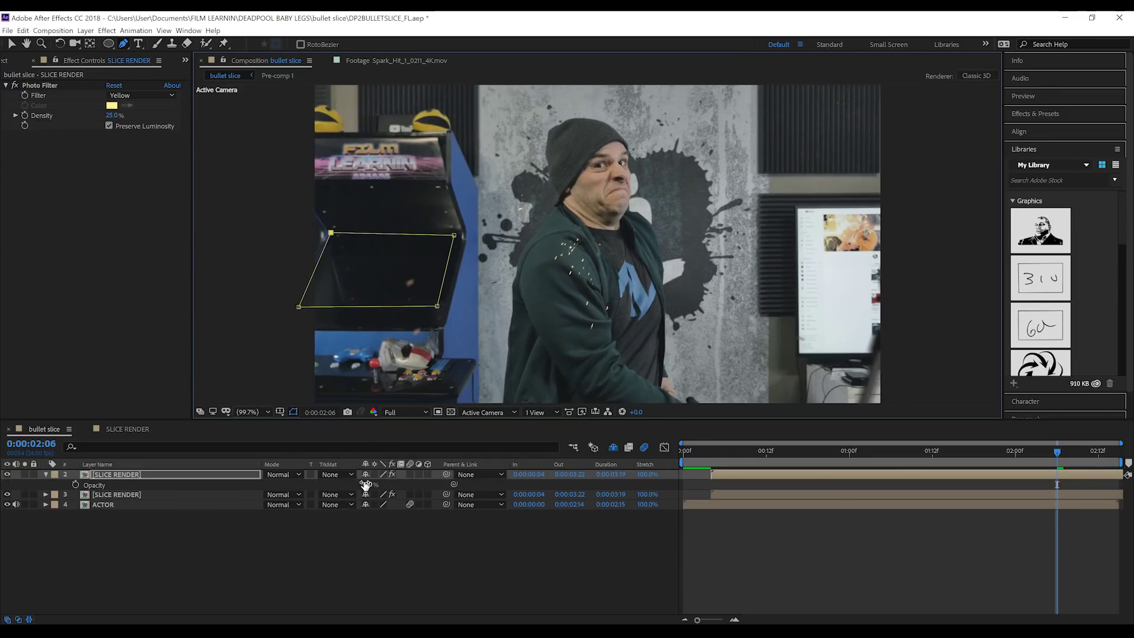
pyautogui.click(367, 485)
pyautogui.write('40')
pyautogui.press('Return')
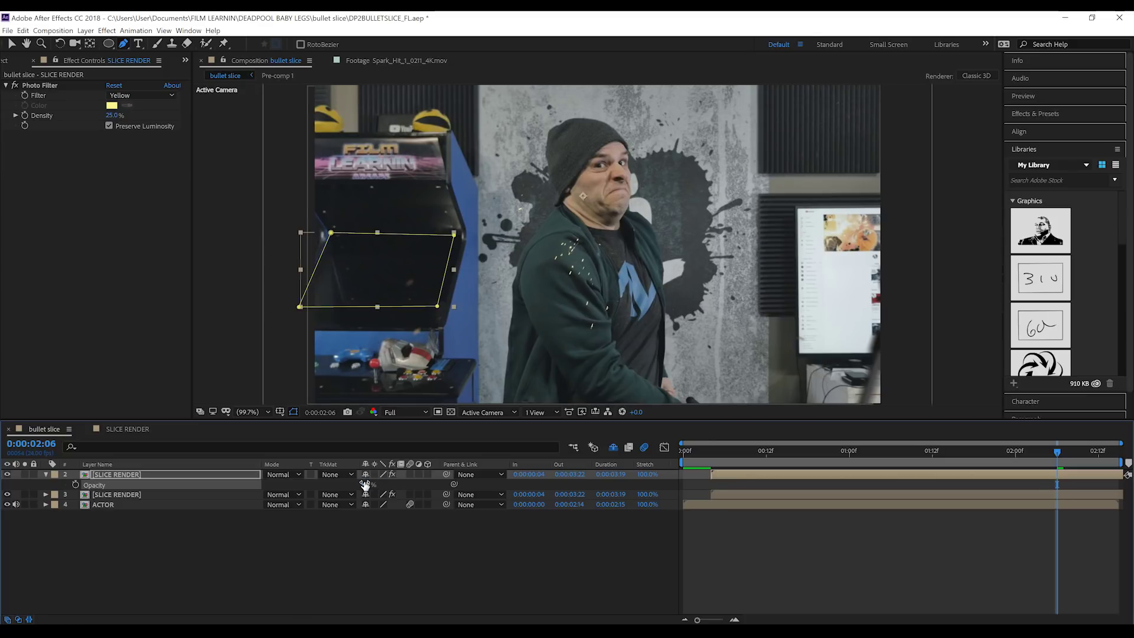
# Deselect the layer and preview the screen reflection from the start.
pyautogui.click(488, 579)
pyautogui.press('v')
pyautogui.click(685, 451)
pyautogui.press('space')
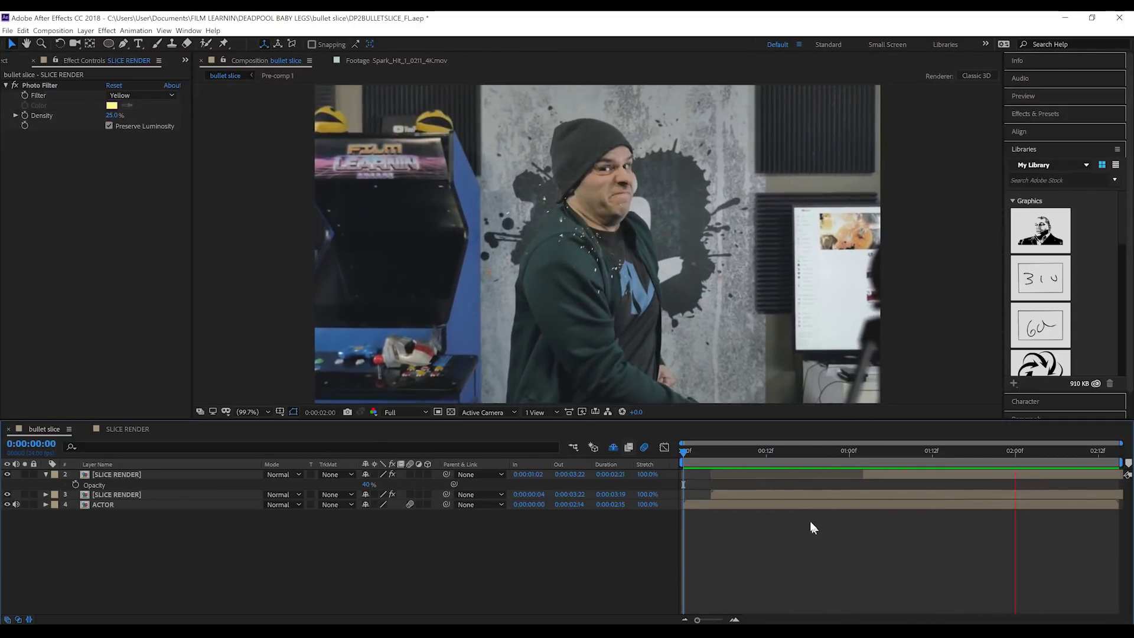
# Stop the preview and scrub to the katana strike around 0:00:01:13.
pyautogui.press('space')
pyautogui.moveTo(743, 456); pyautogui.dragTo(856, 452)
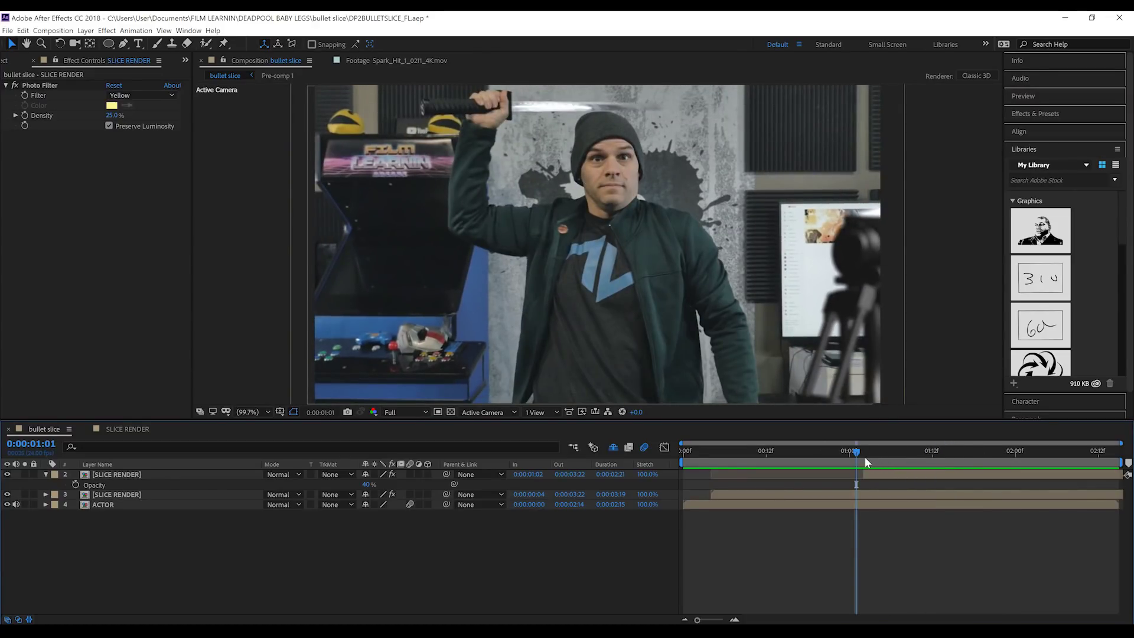
pyautogui.moveTo(864, 453); pyautogui.dragTo(938, 457)
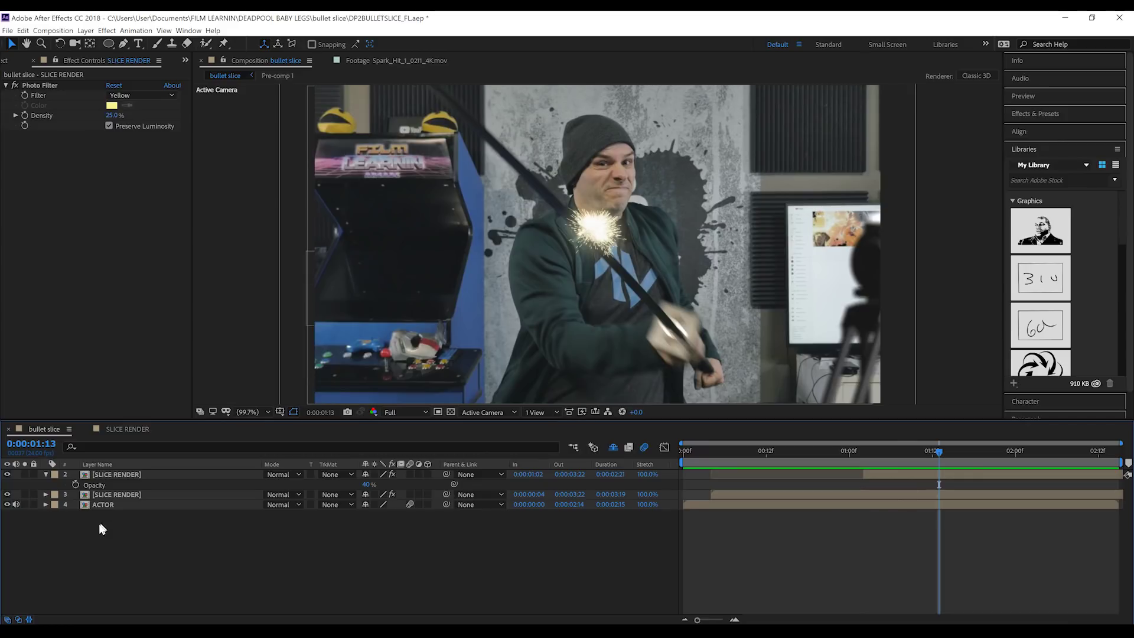
# Add a new adjustment layer directly above the ACTOR layer.
pyautogui.click(104, 505)
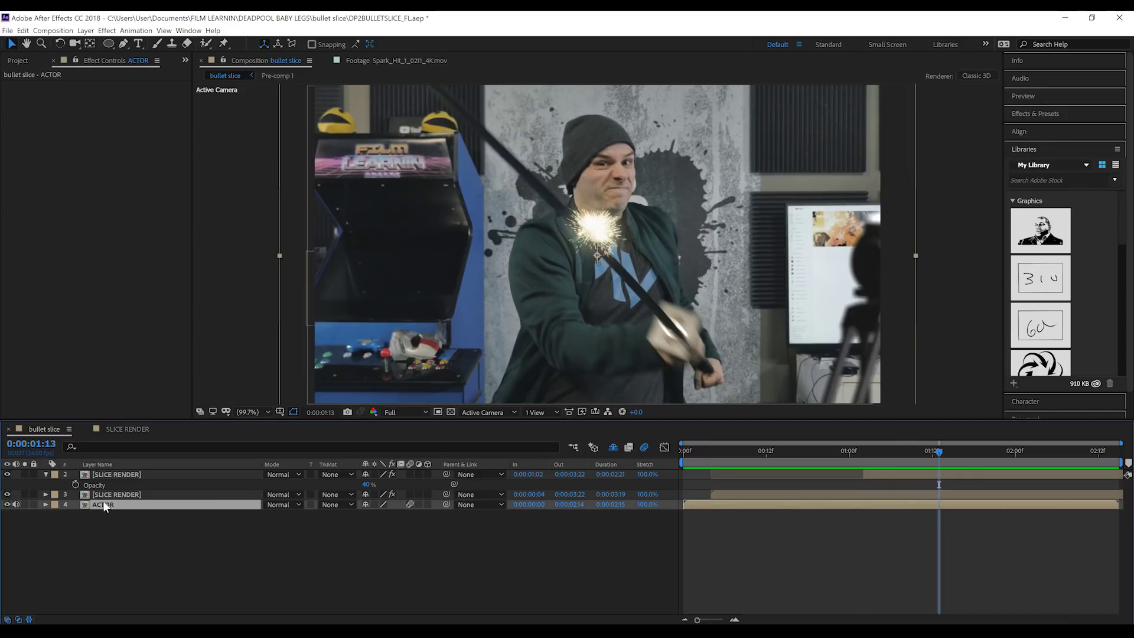
pyautogui.click(85, 30)
pyautogui.moveTo(95, 44)
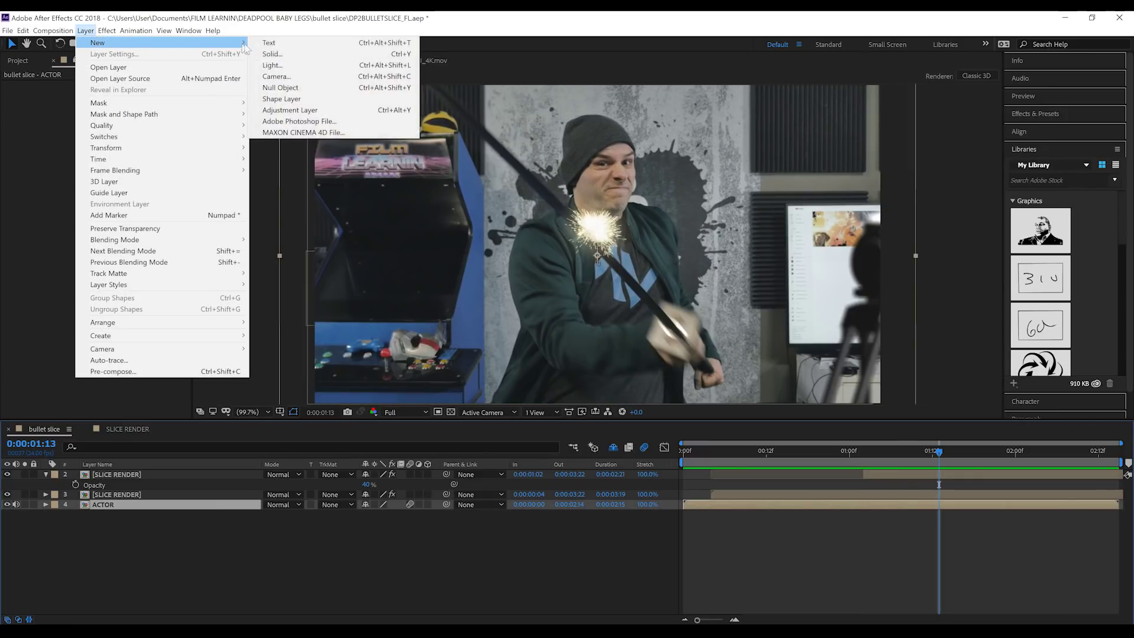
pyautogui.click(305, 111)
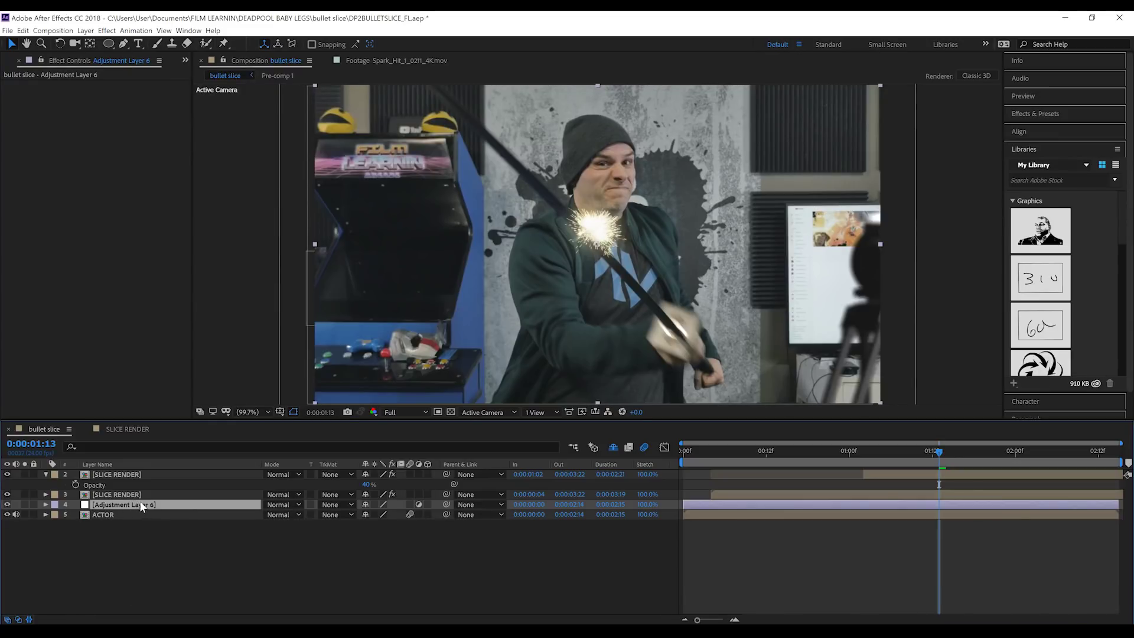
# Draw a closed Pen mask around the spark on the adjustment layer.
pyautogui.click(123, 43)
pyautogui.click(614, 191)
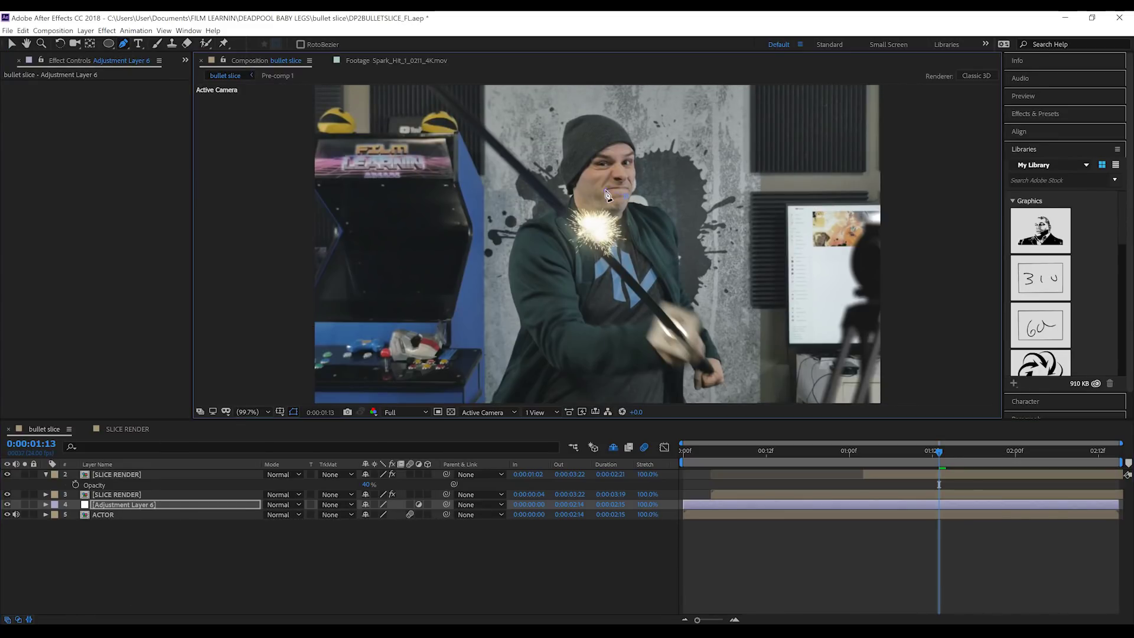
pyautogui.click(557, 208)
pyautogui.click(557, 222)
pyautogui.click(559, 234)
pyautogui.click(572, 256)
pyautogui.click(594, 262)
pyautogui.click(618, 256)
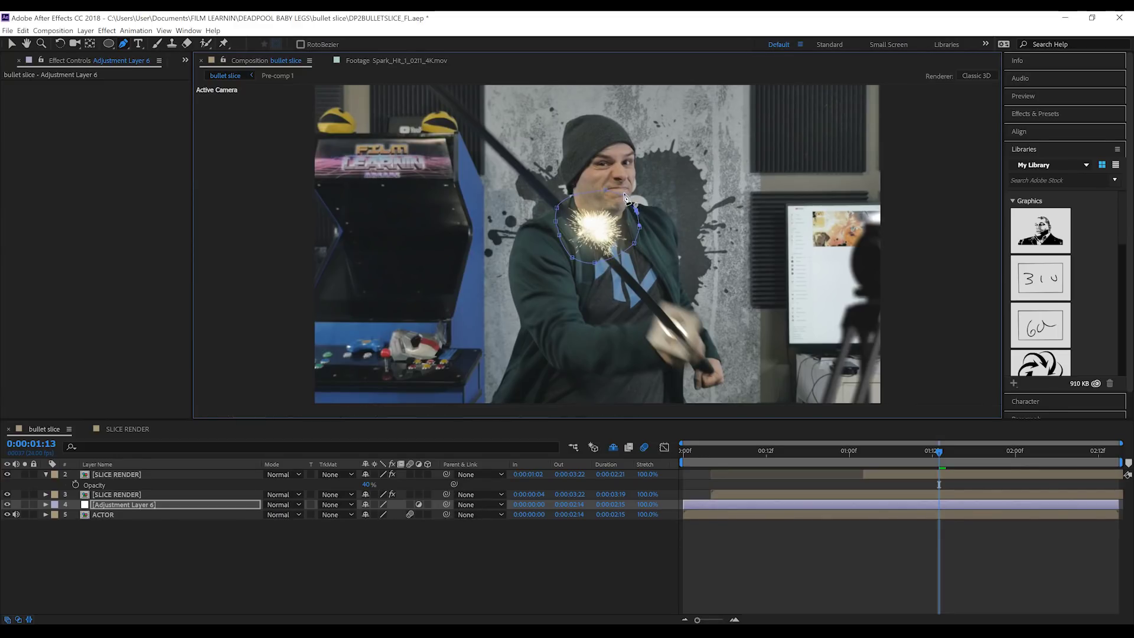
# Set the adjustment layer's Mask Feather to 80 pixels.
pyautogui.press('f')
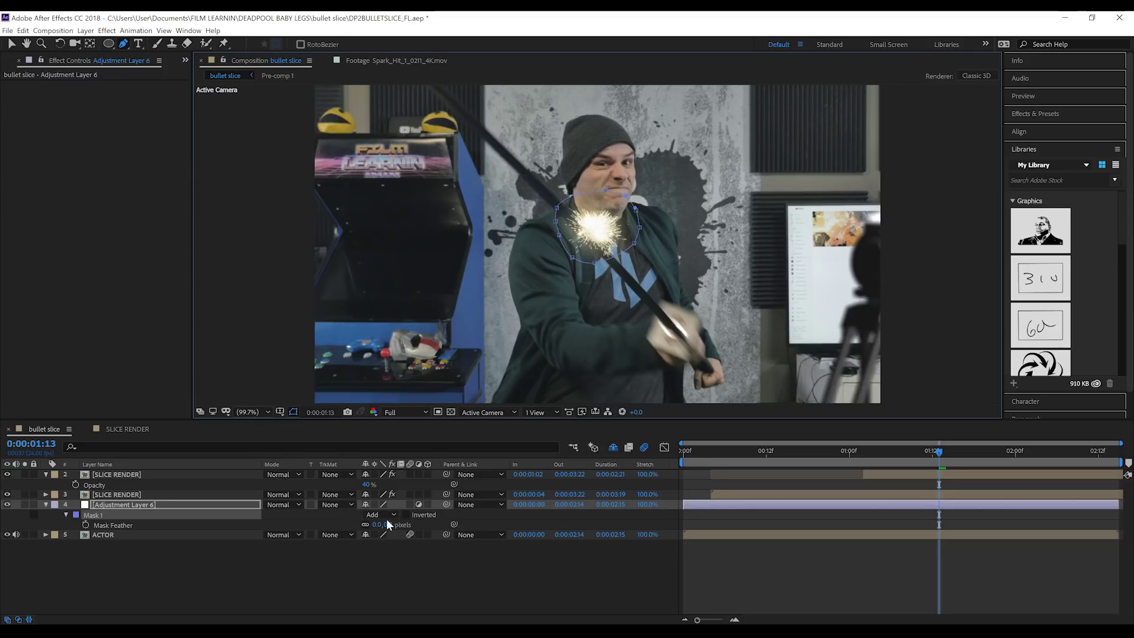
pyautogui.click(389, 524)
pyautogui.write('80')
pyautogui.press('Return')
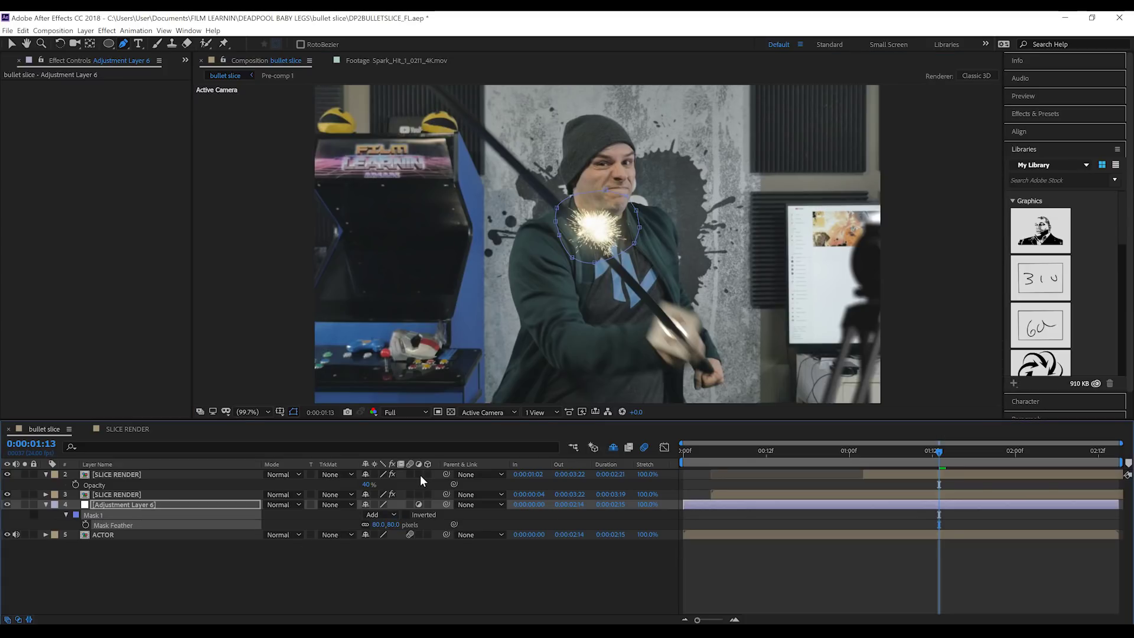
# Trim the adjustment layer to start at 0:00:01:12 when the spark appears.
pyautogui.moveTo(686, 506); pyautogui.dragTo(877, 505)
pyautogui.click(871, 459)
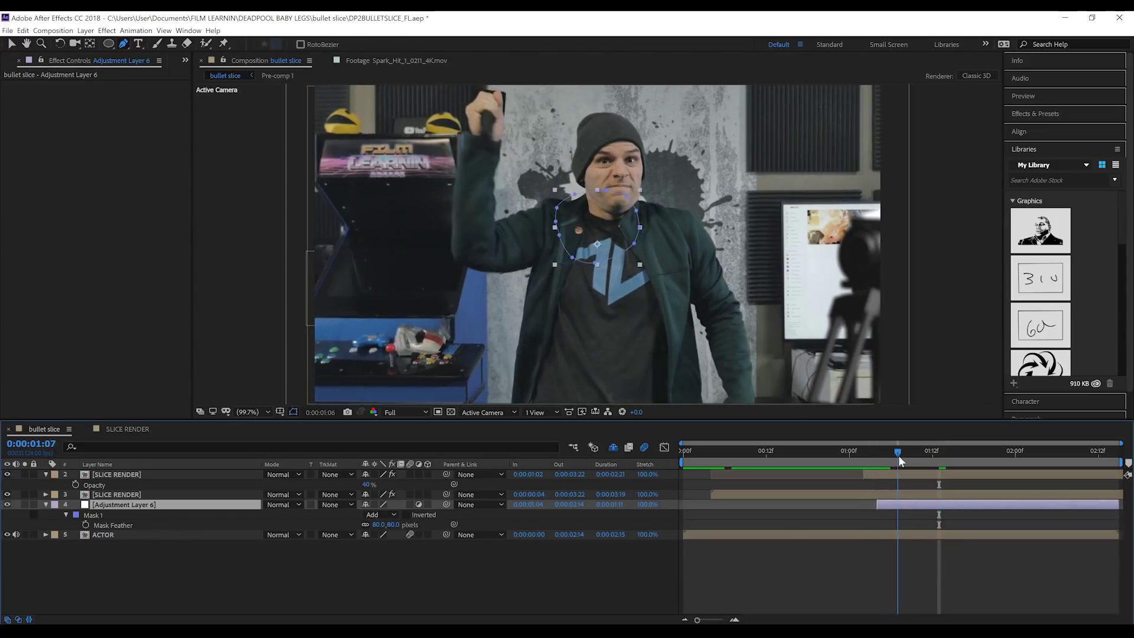
pyautogui.moveTo(899, 455); pyautogui.dragTo(930, 456)
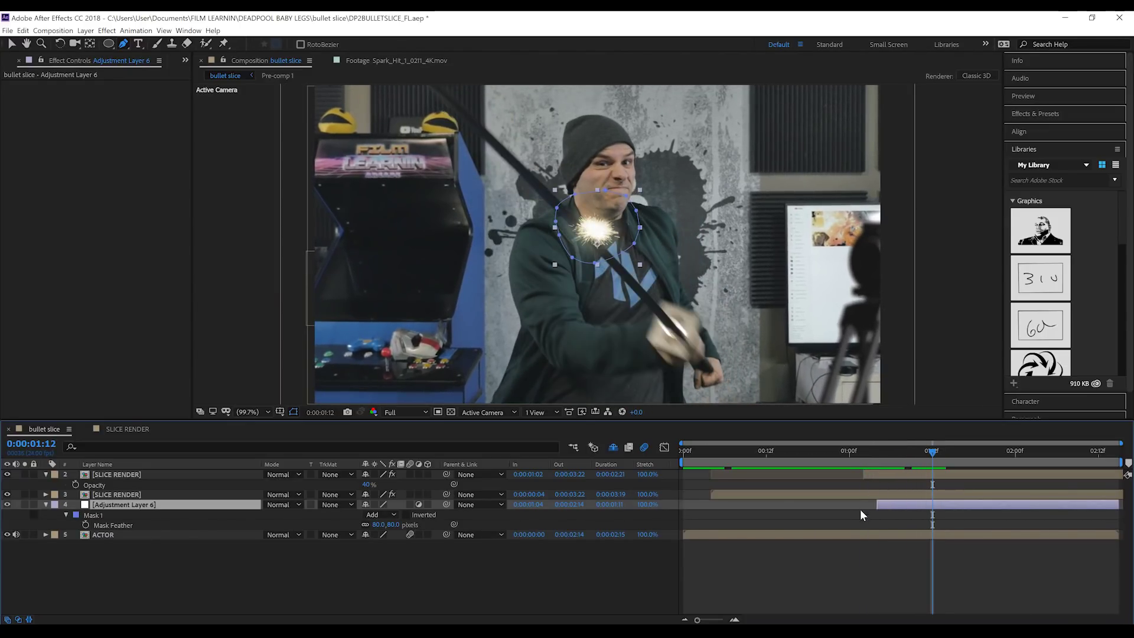
pyautogui.moveTo(879, 505); pyautogui.dragTo(934, 503)
# Apply the Exposure effect at 0.75 to the adjustment layer.
pyautogui.click(107, 30)
pyautogui.moveTo(147, 137)
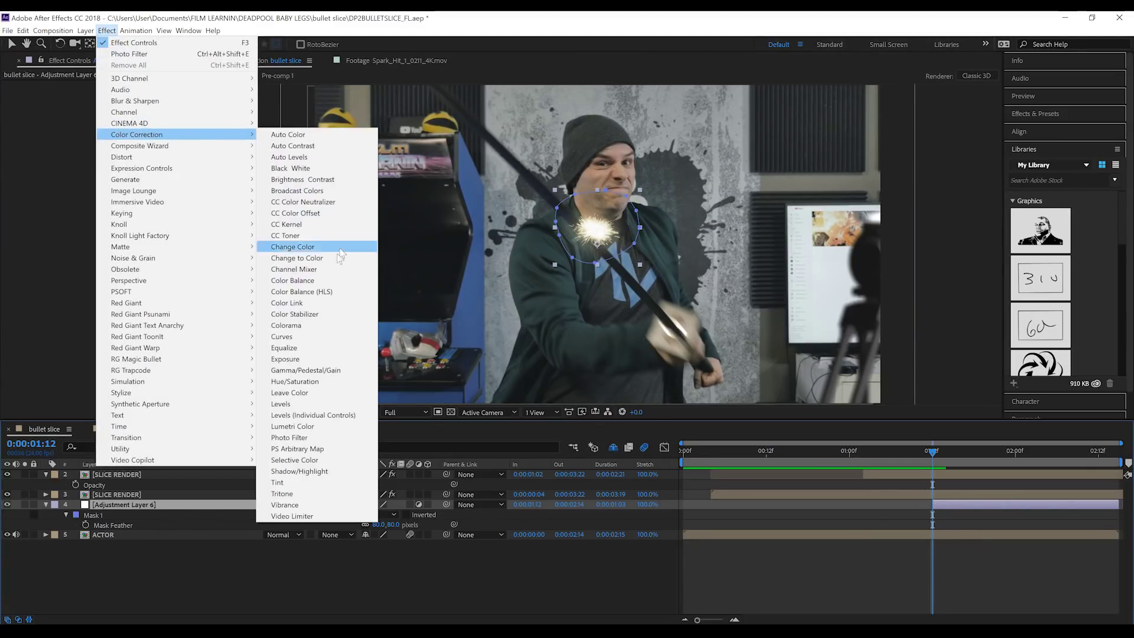
pyautogui.click(285, 359)
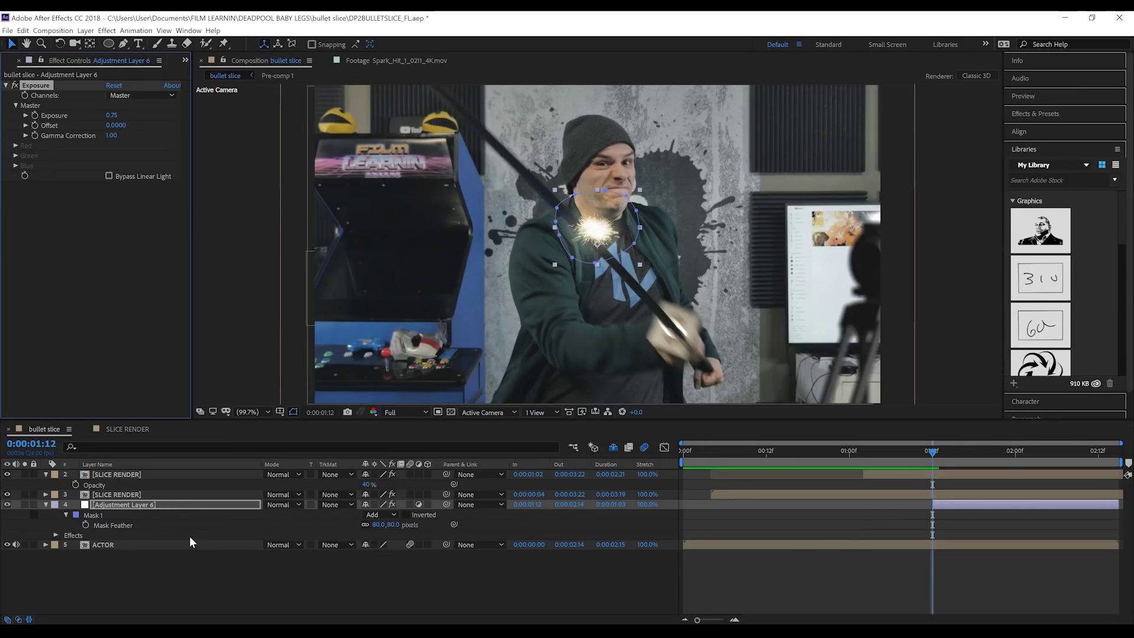
# Keyframe the flash's opacity from 100% at 0:00:01:12 to 0% at 0:00:01:19.
pyautogui.press('t')
pyautogui.click(75, 515)
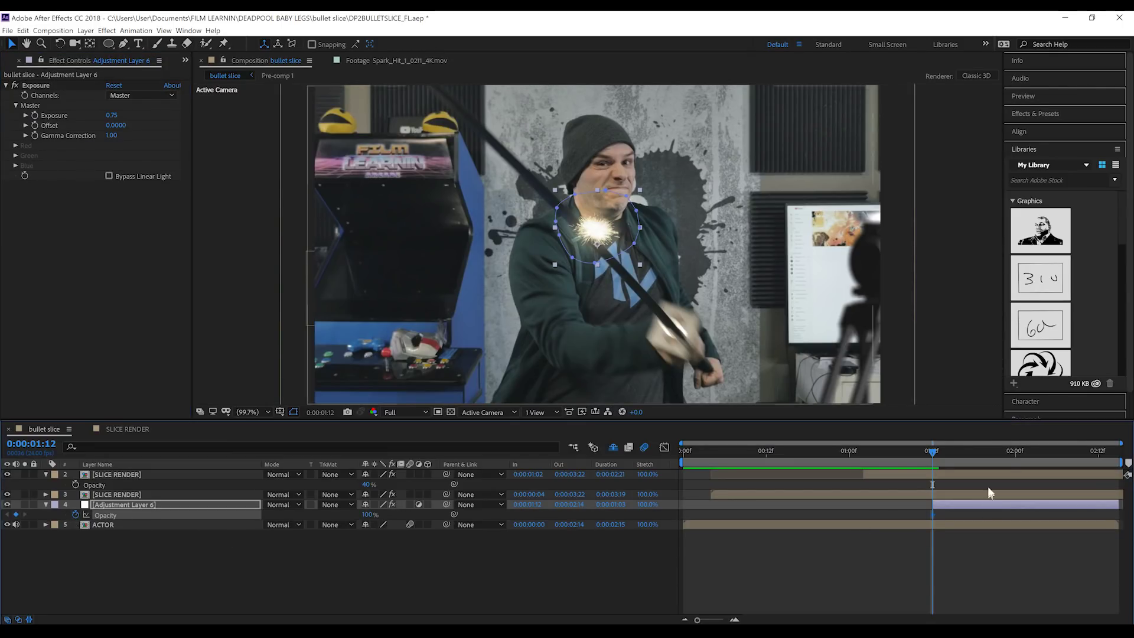
pyautogui.moveTo(938, 453); pyautogui.dragTo(984, 455)
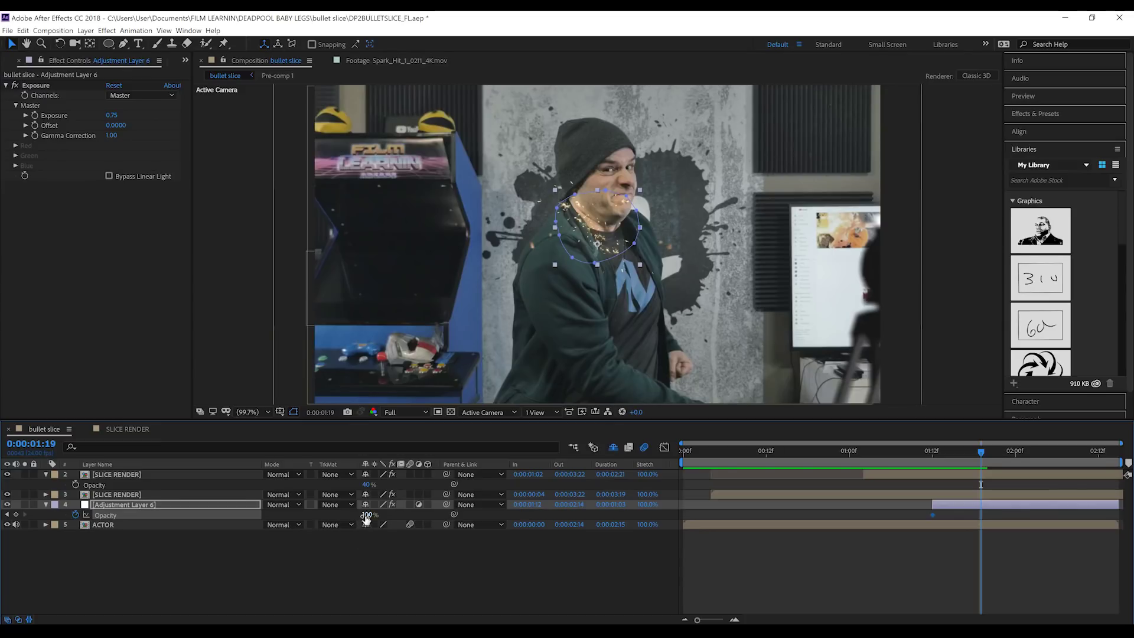
pyautogui.moveTo(317, 512); pyautogui.dragTo(236, 514)
pyautogui.click(830, 515)
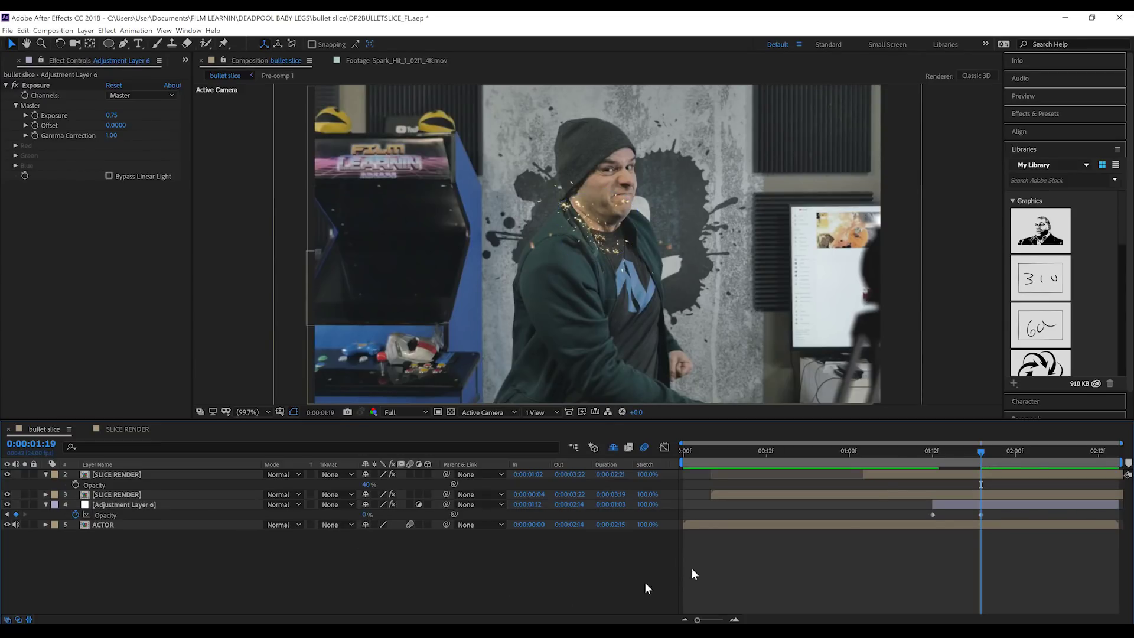
pyautogui.press('space')
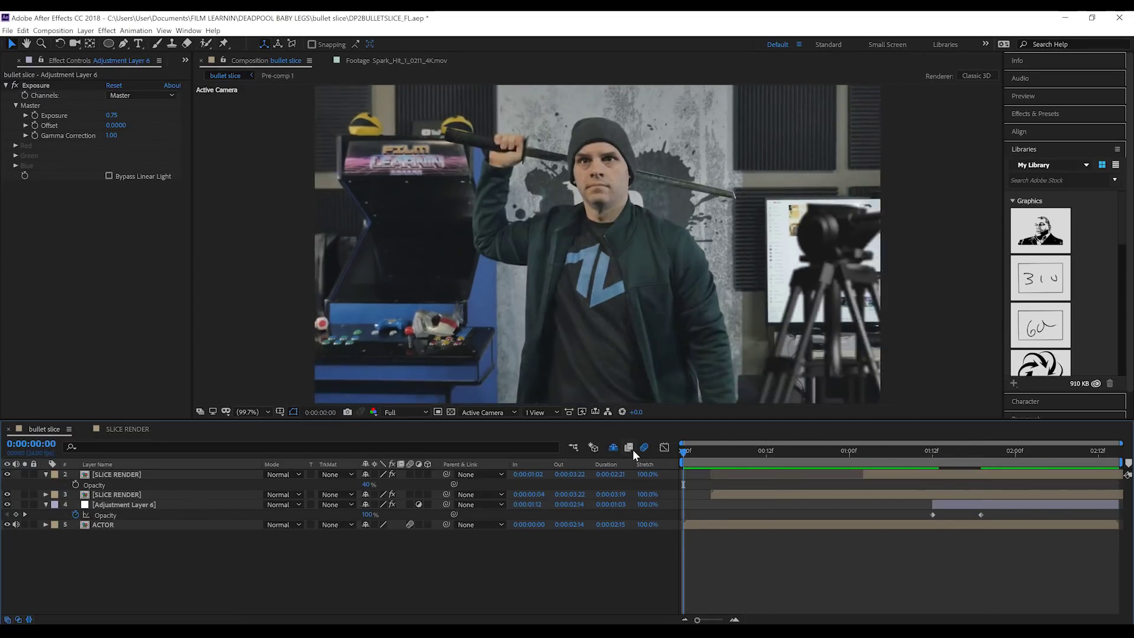